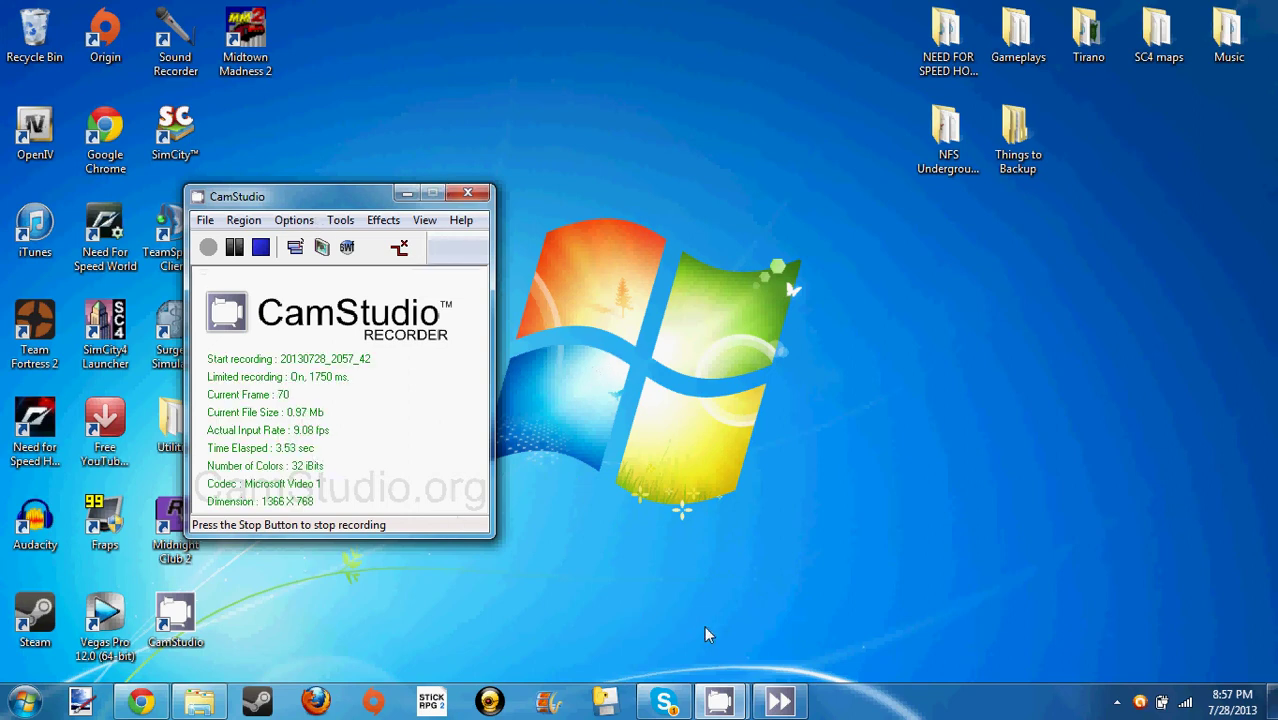
Close the CamStudio PlayerPlus window and switch to Chrome, showing the Adidas Store page on Simtropolis
right_click(779, 701)
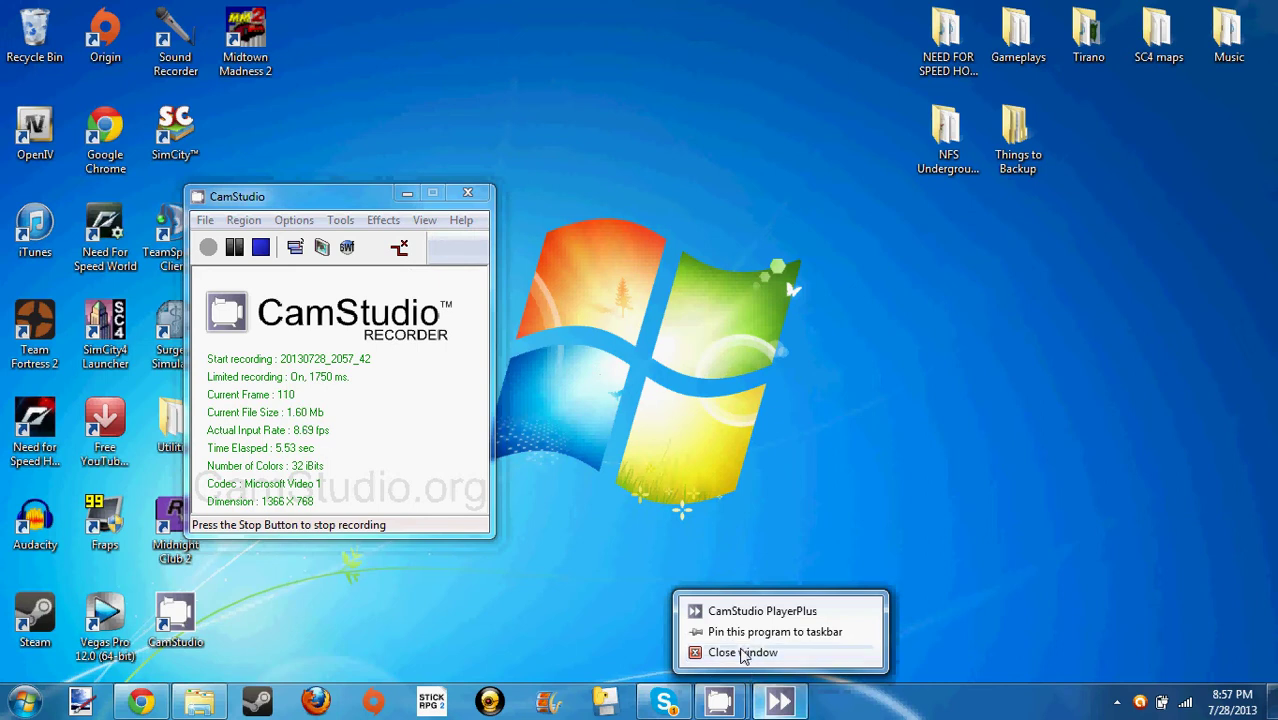
left_click(743, 653)
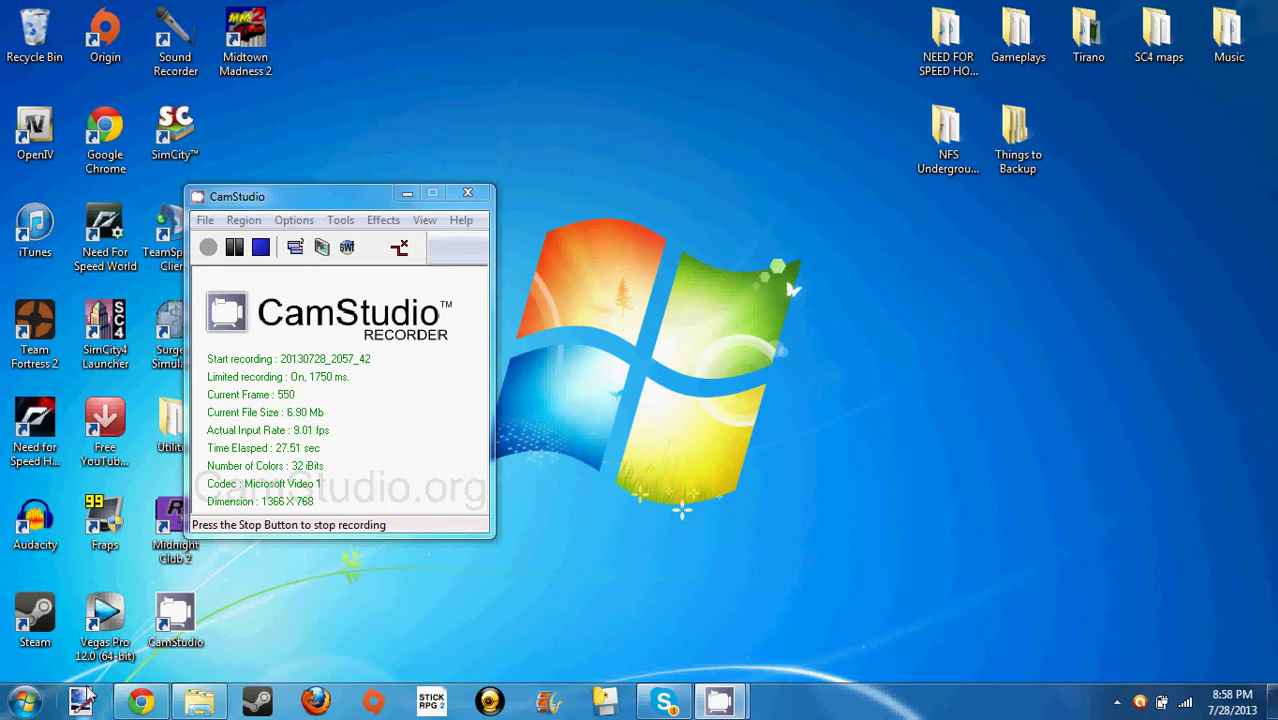
mouse_move(143, 702)
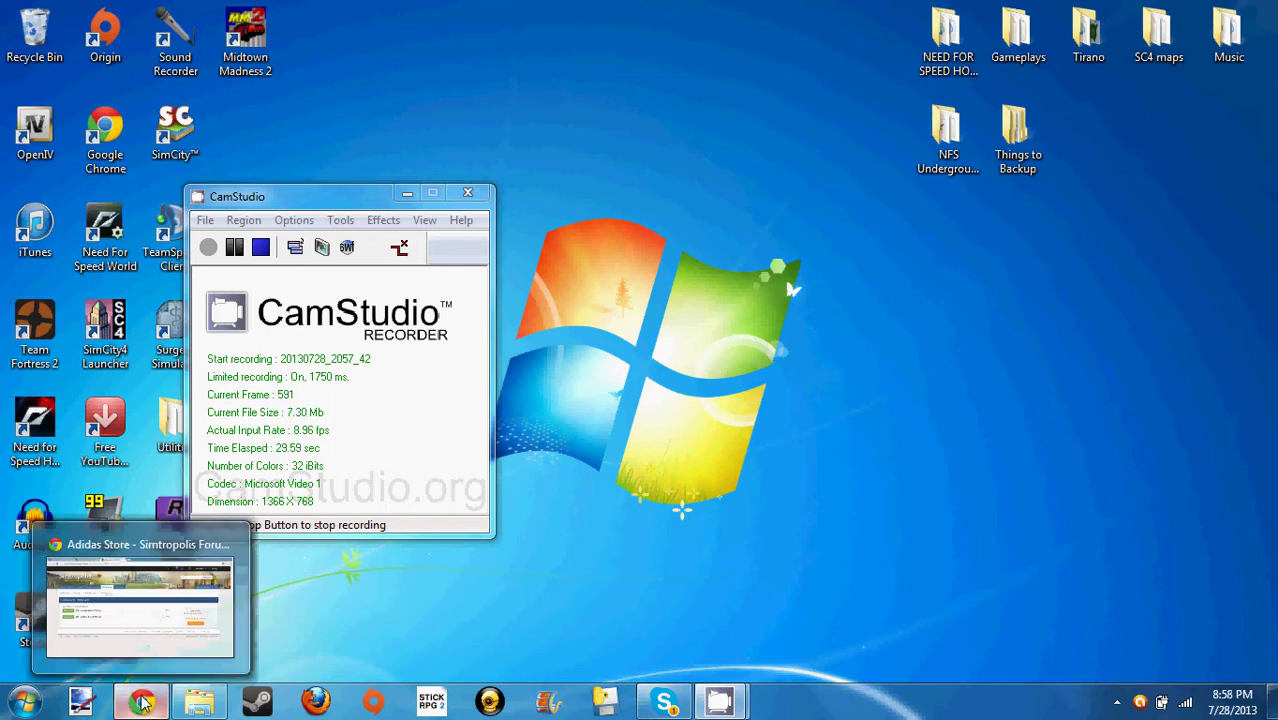
left_click(215, 545)
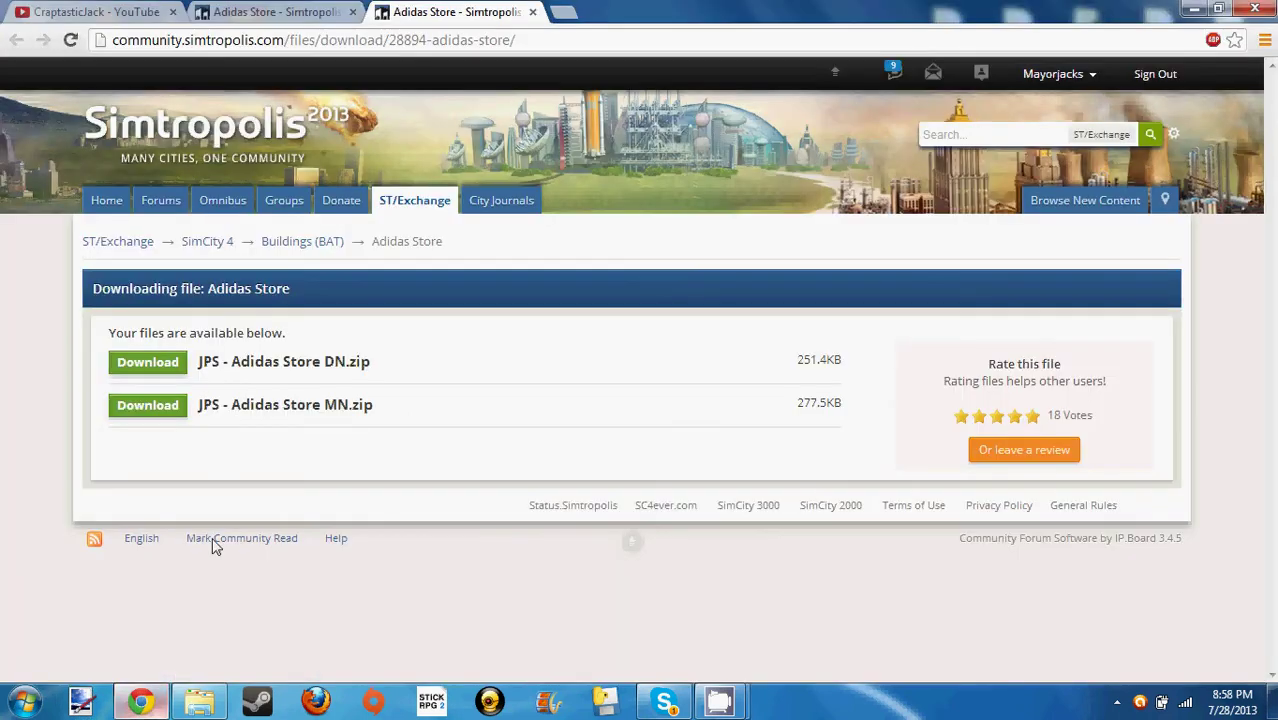
left_click(533, 12)
scroll(359, 123, "up", 2)
left_click(363, 42)
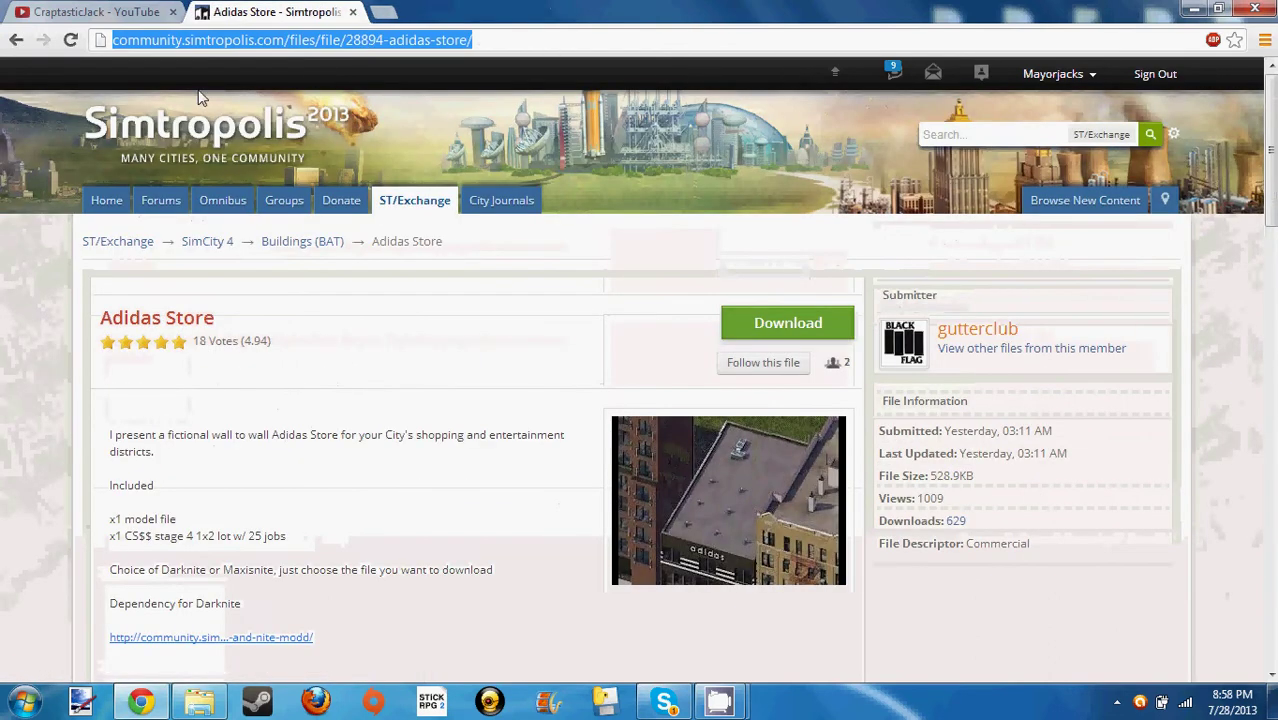
type("w")
key("Return")
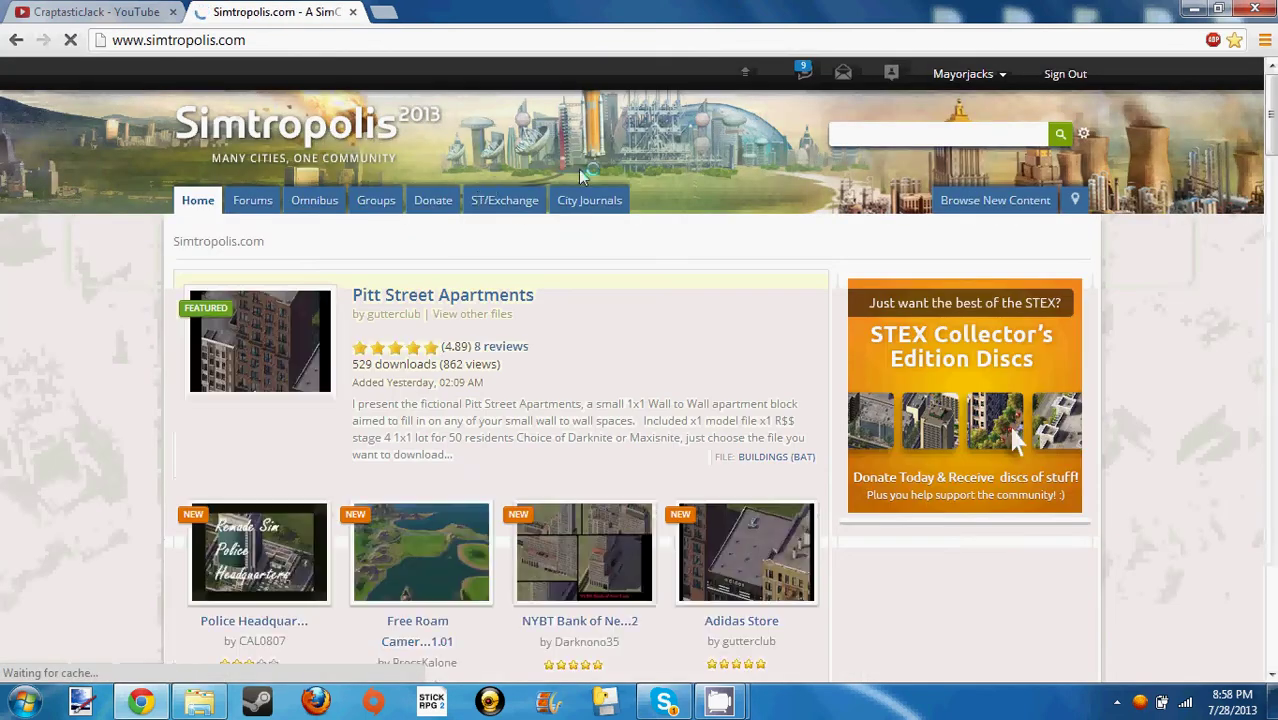
Open the ST/Exchange file section of the Simtropolis site
mouse_move(505, 200)
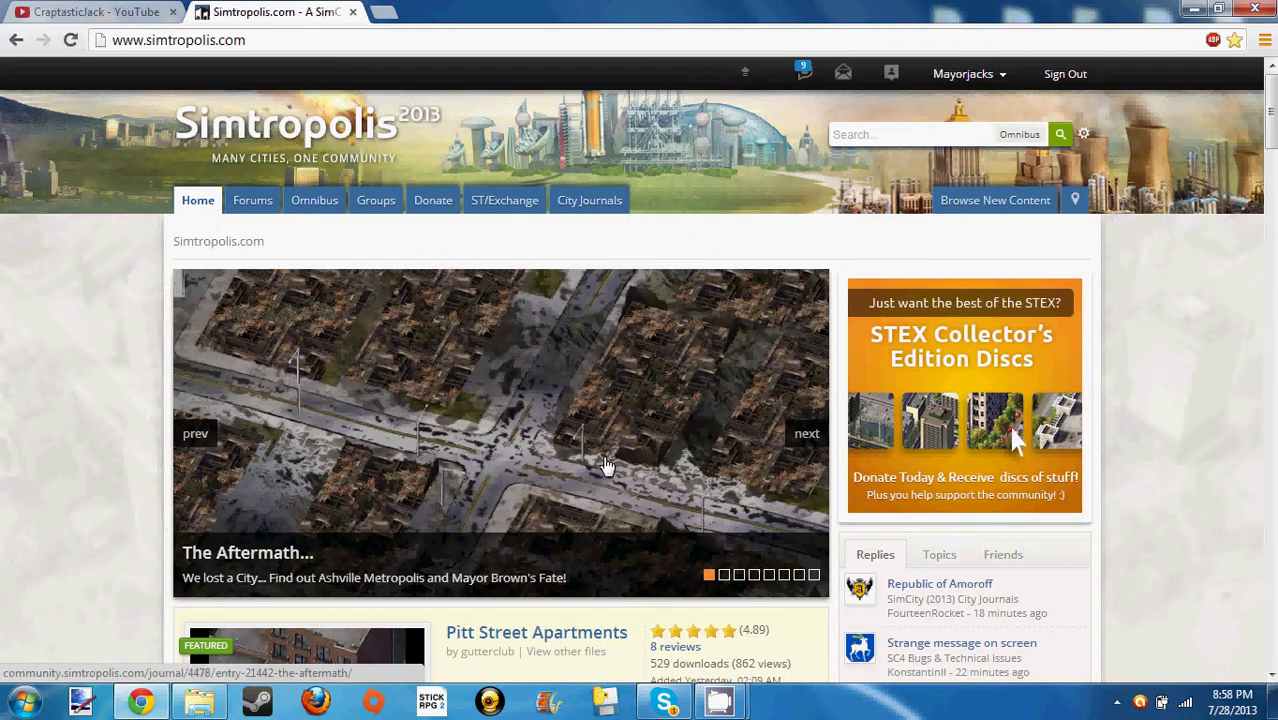
left_click(970, 80)
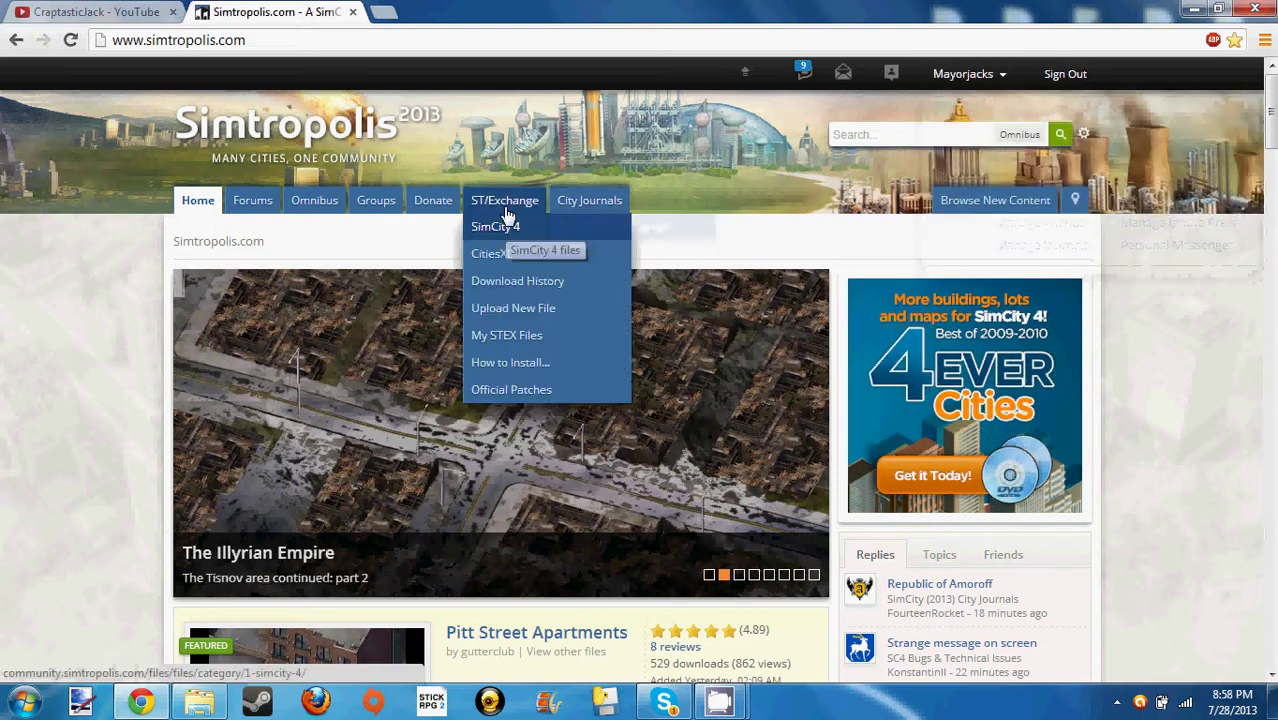
left_click(549, 370)
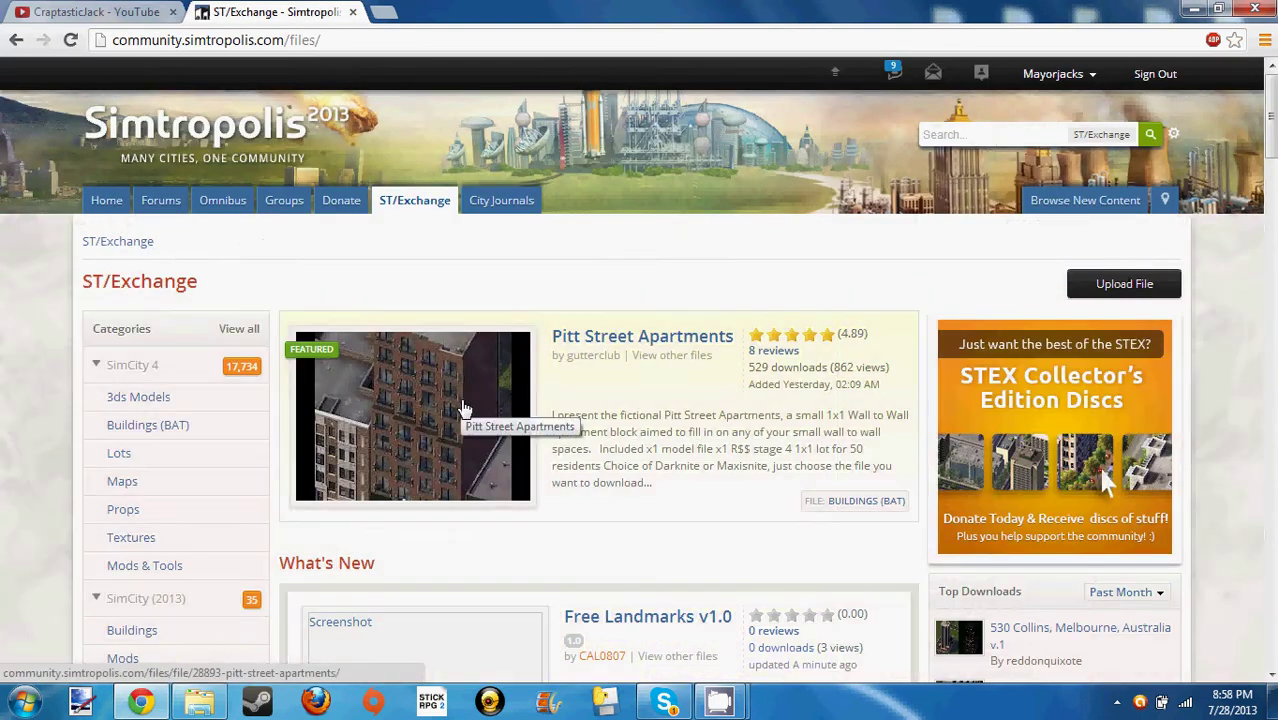
Look through the ST/Exchange categories and What's New listing, and open the Adidas Store file page in a new tab
scroll(450, 485, "down", 5)
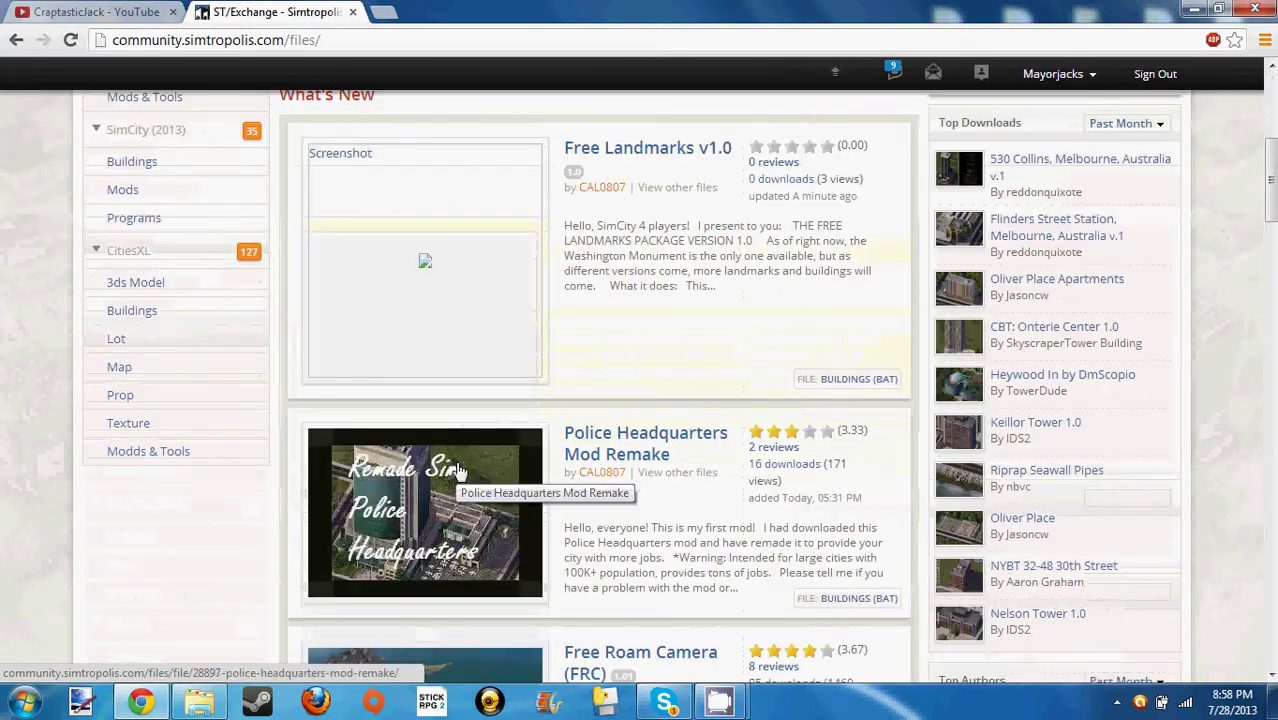
scroll(455, 470, "down", 4)
scroll(422, 485, "up", 9)
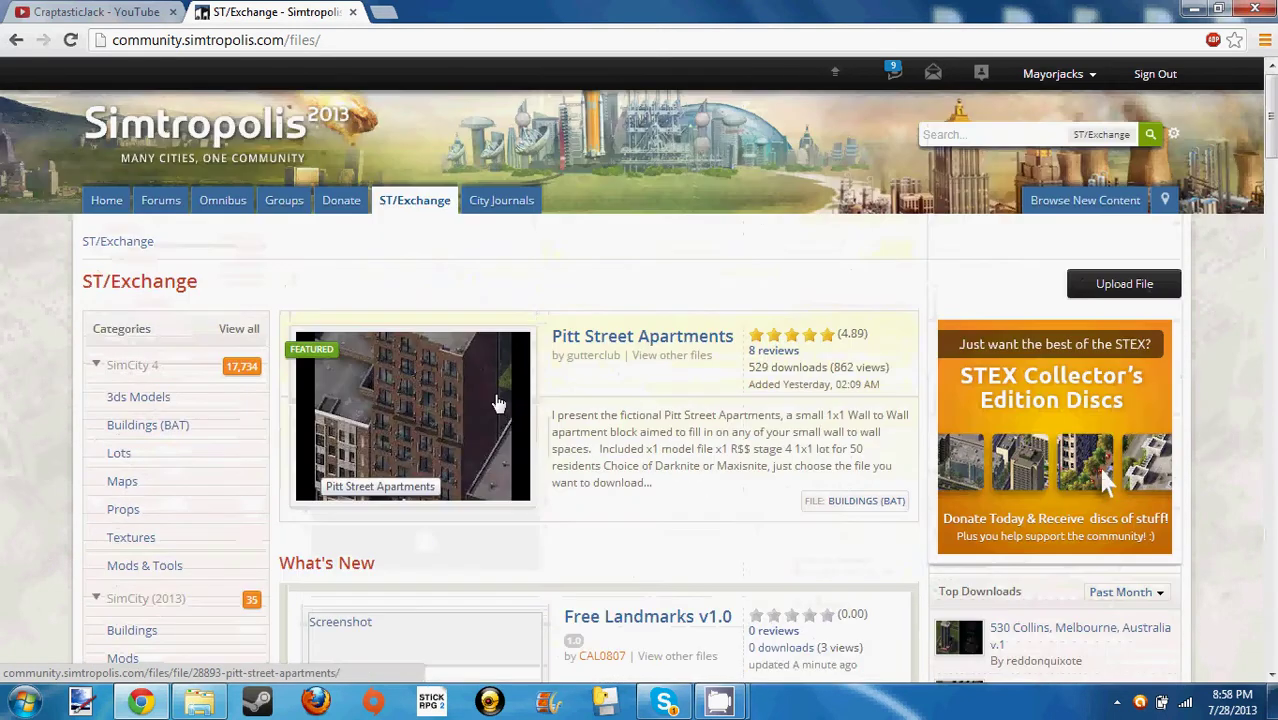
scroll(410, 380, "down", 12)
scroll(434, 486, "up", 12)
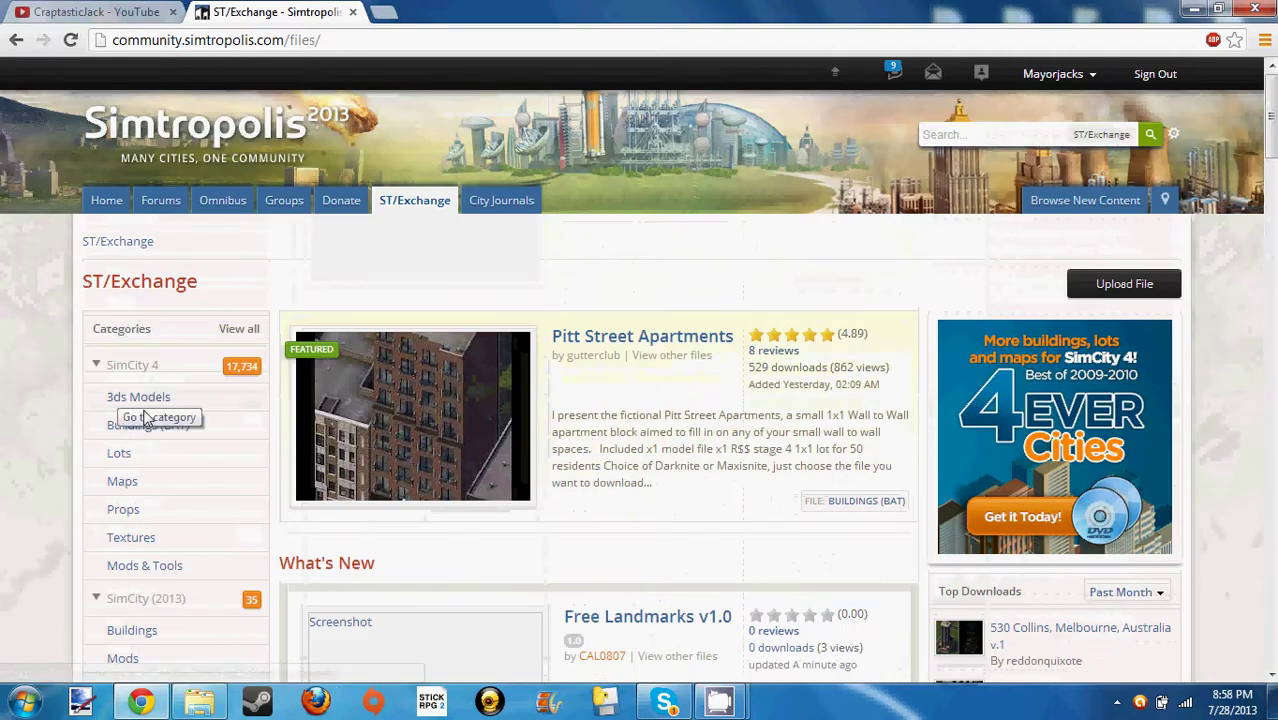
scroll(570, 433, "down", 12)
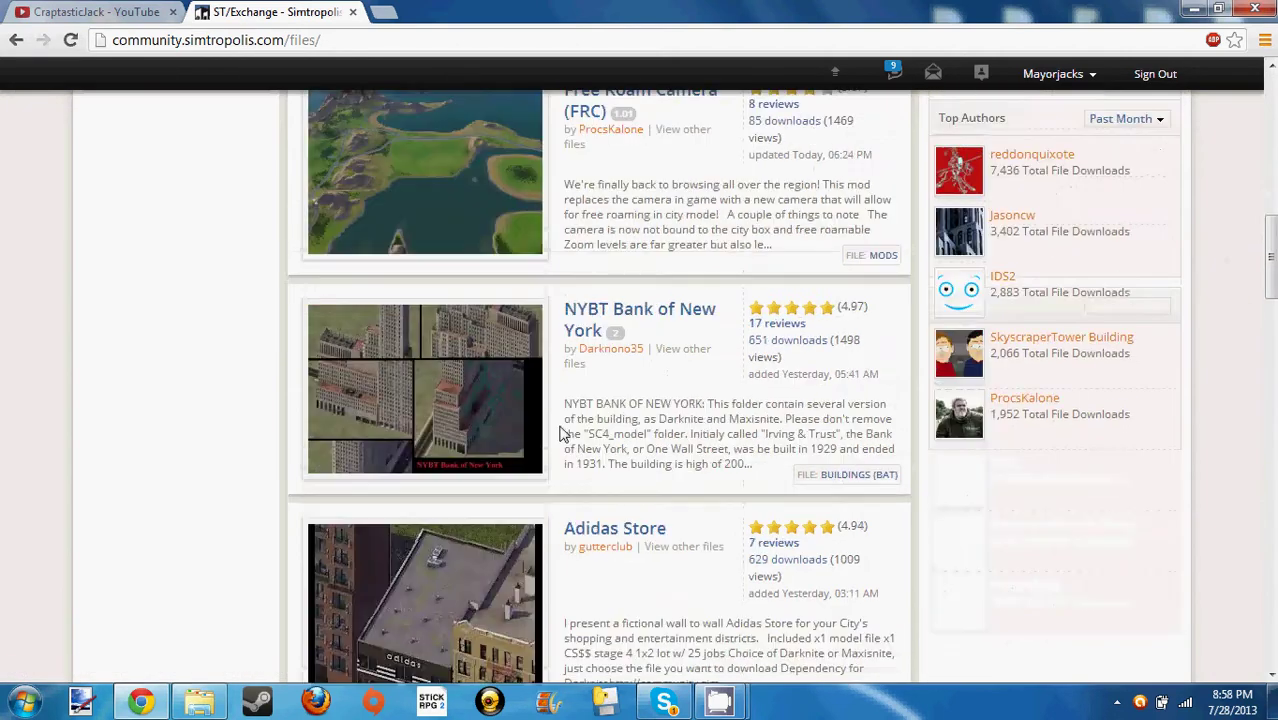
scroll(560, 435, "down", 8)
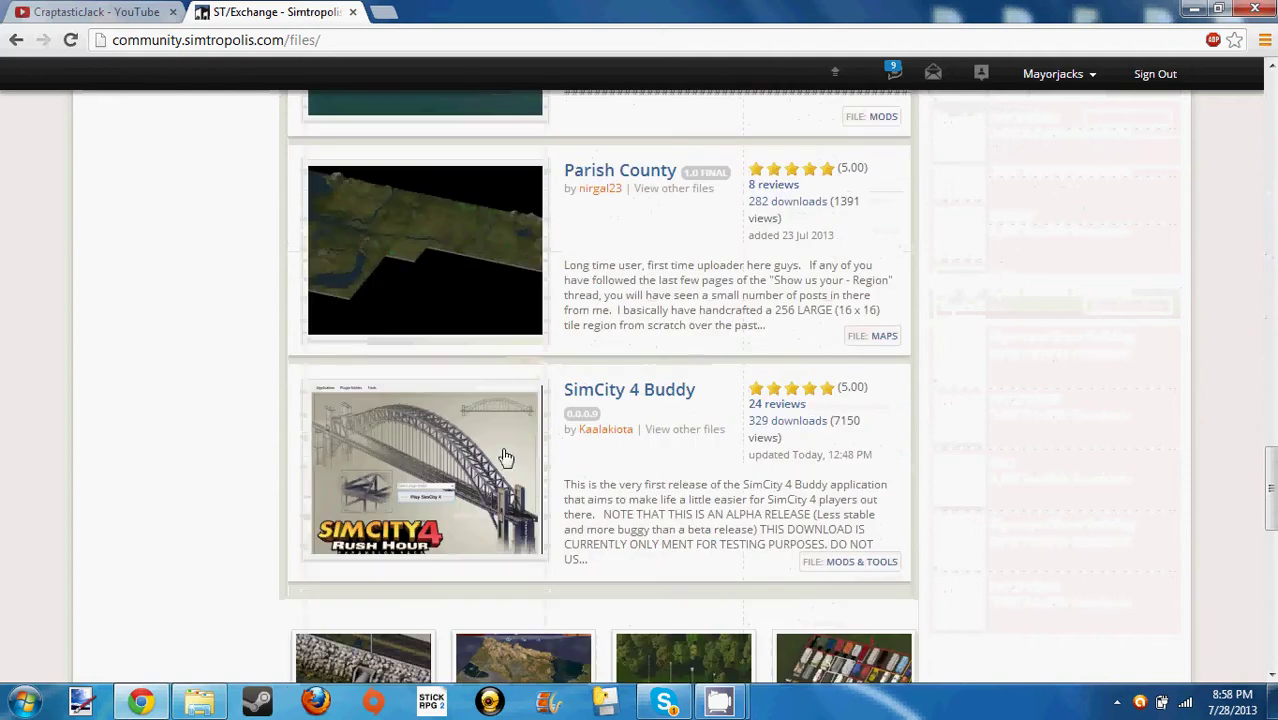
scroll(476, 445, "up", 10)
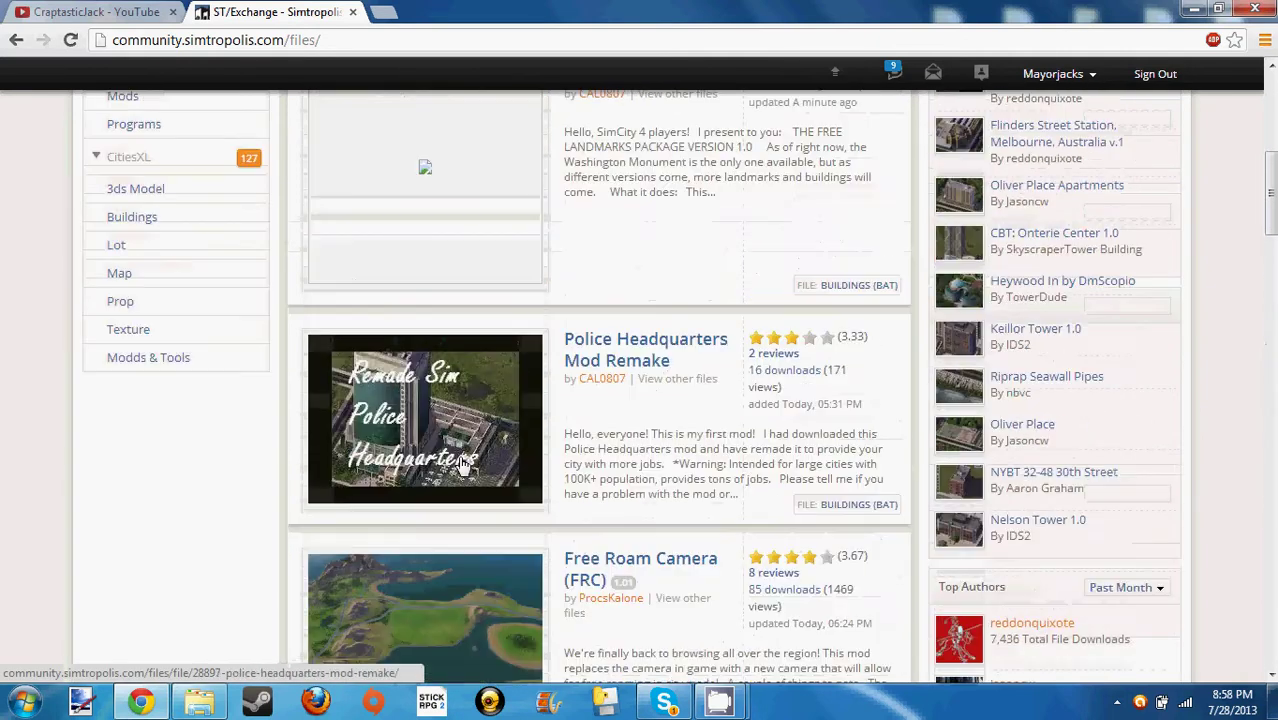
scroll(465, 458, "up", 6)
scroll(465, 458, "down", 11)
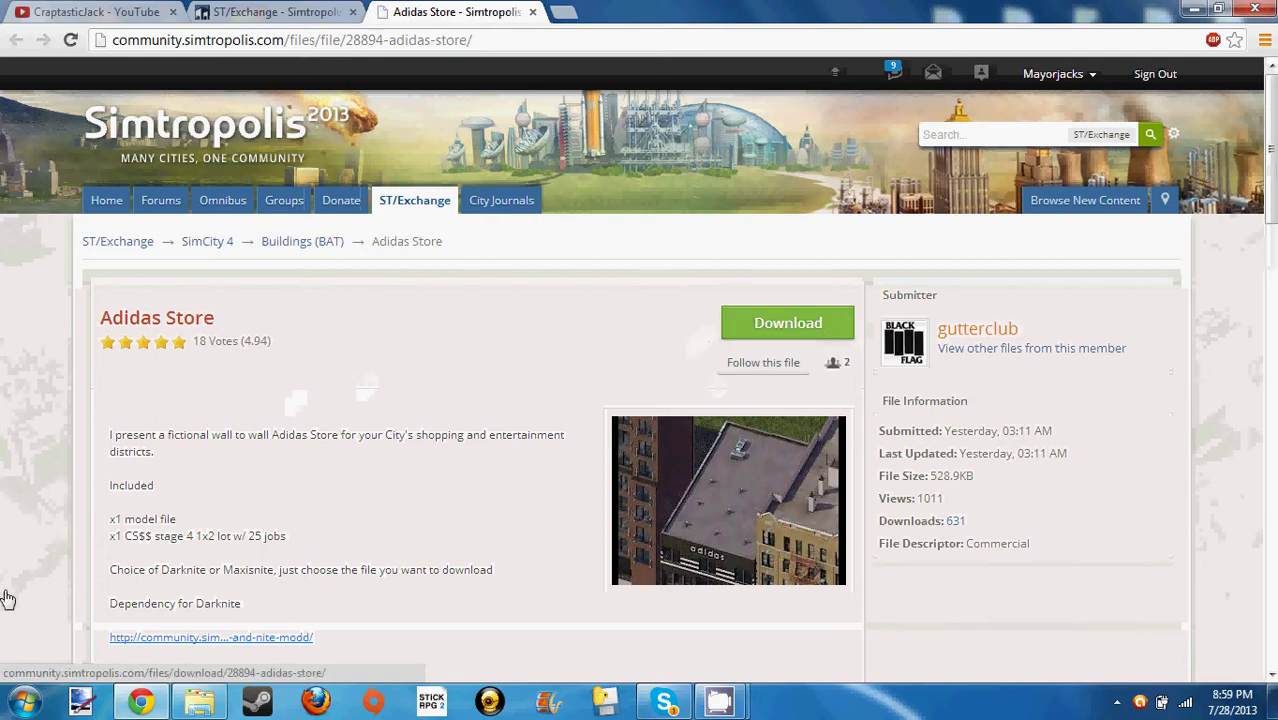
Check the Darknite dependency in the Adidas Store description and open the file's download page
scroll(8, 598, "down", 1)
left_click_drag(108, 511, 251, 505)
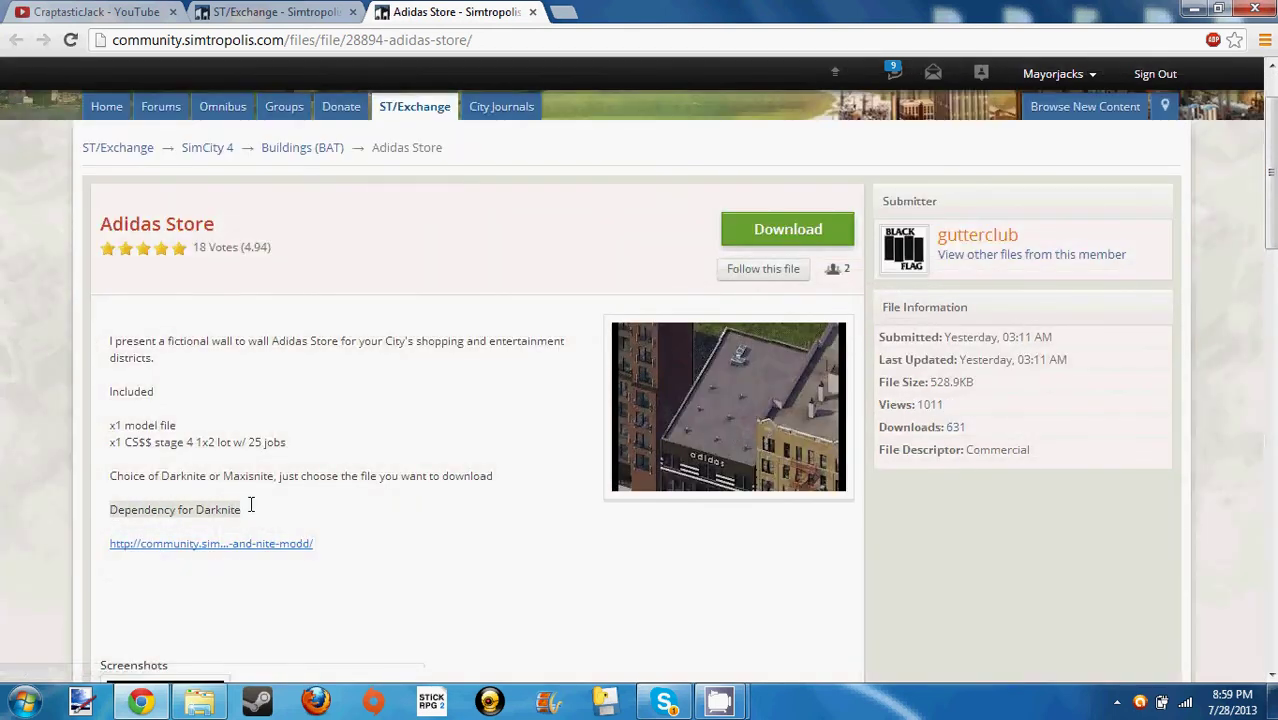
left_click(241, 510)
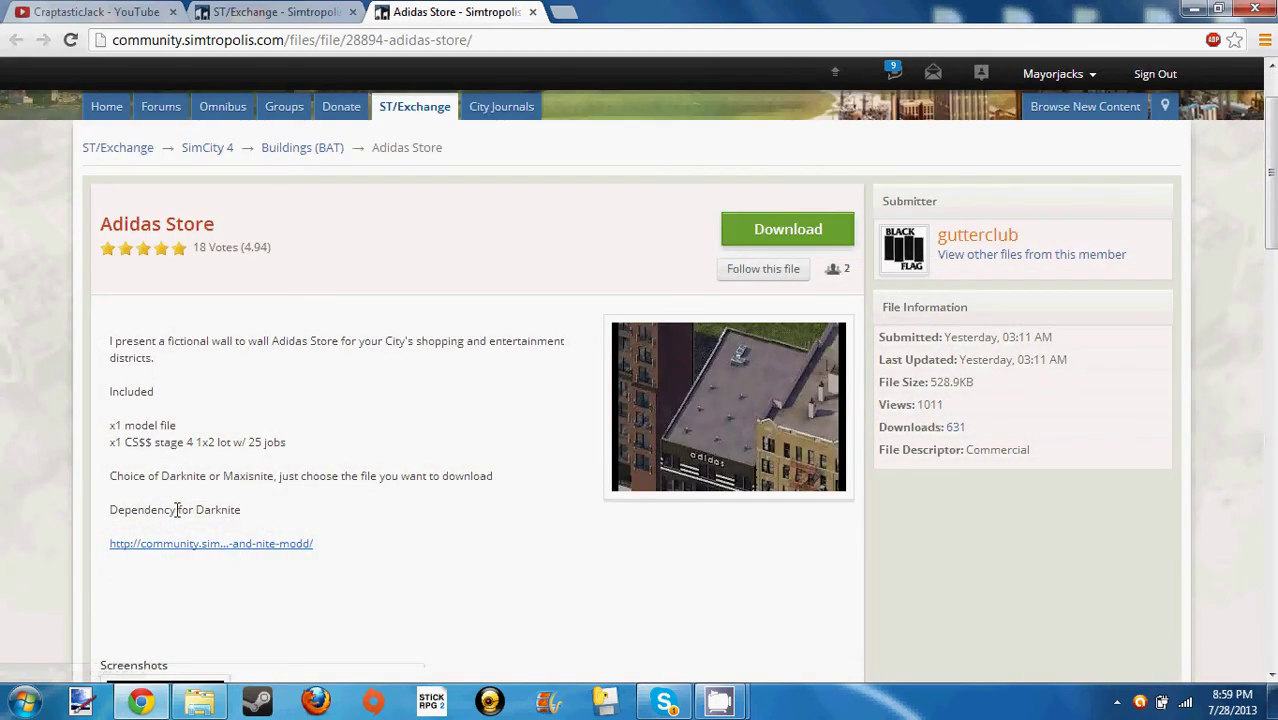
left_click(742, 229)
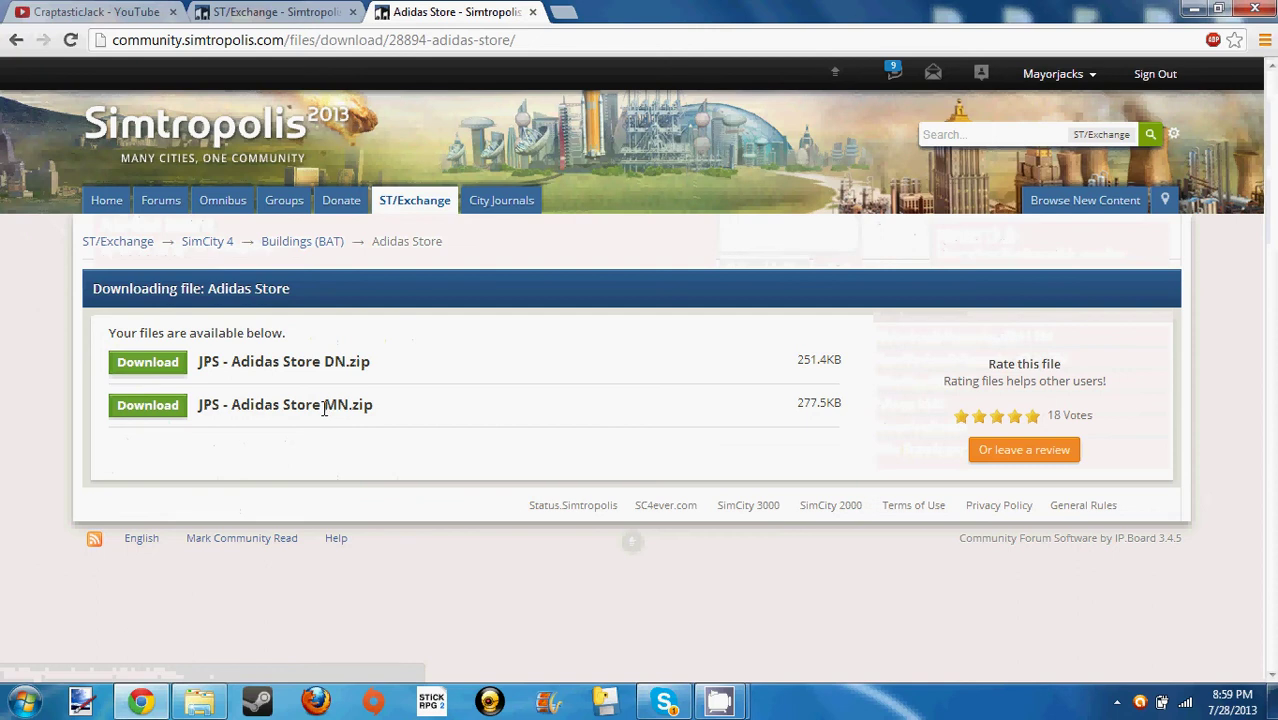
Compare the offered zip versions and start downloading JPS - Adidas Store DN.zip in a new tab
left_click_drag(342, 404, 370, 400)
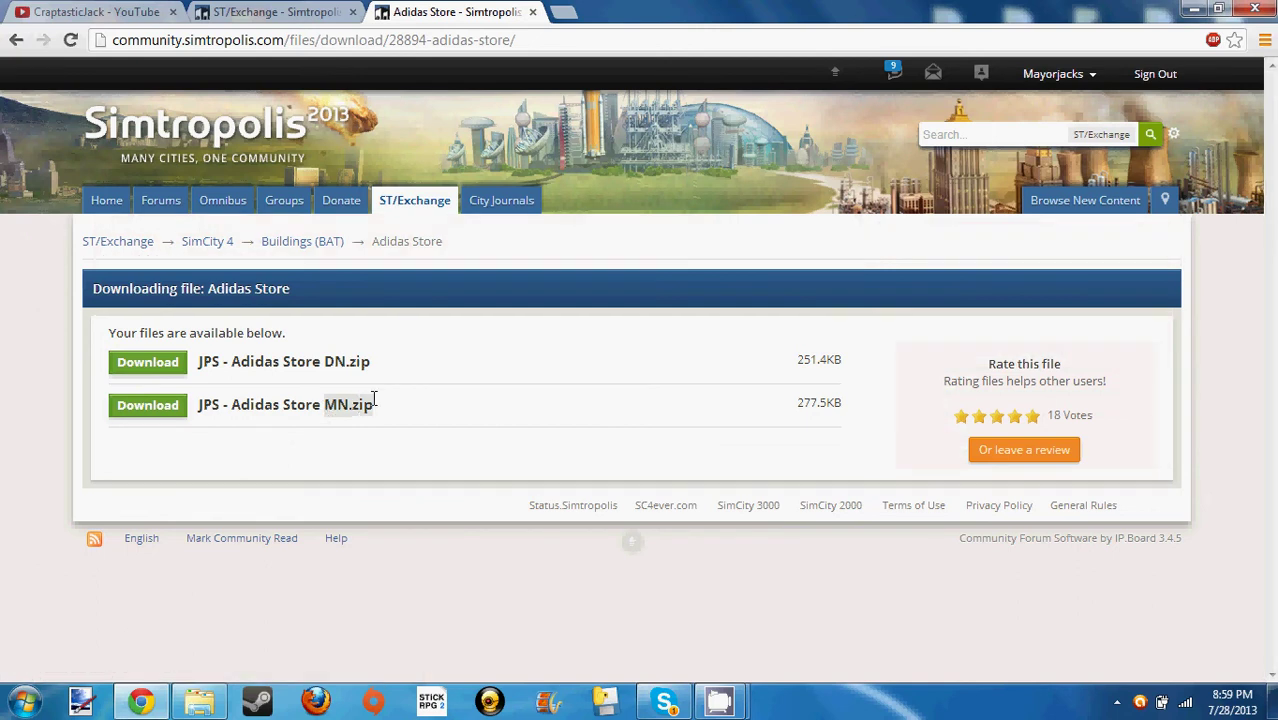
right_click(157, 375)
left_click(200, 383)
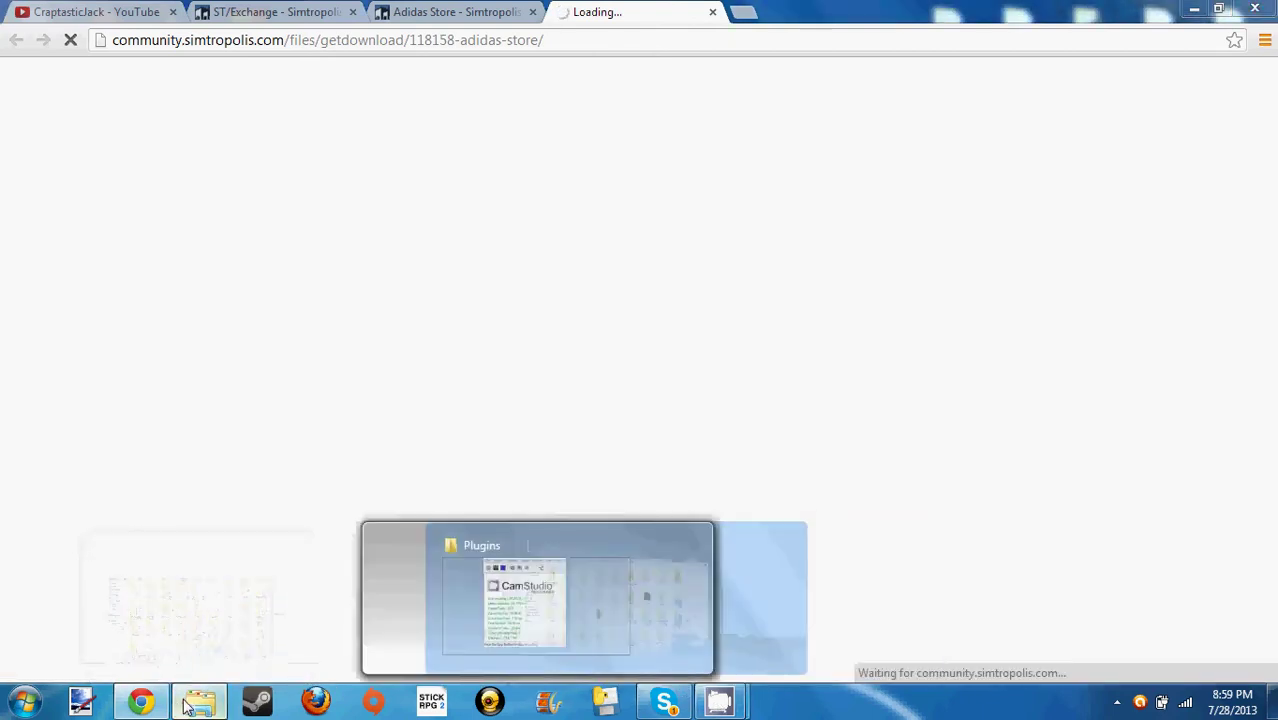
Switch to Windows Explorer and open the Plugins folder under Local Disk (C:), Program Files (x86), Maxis, SimCity 4 Deluxe
left_click(200, 698)
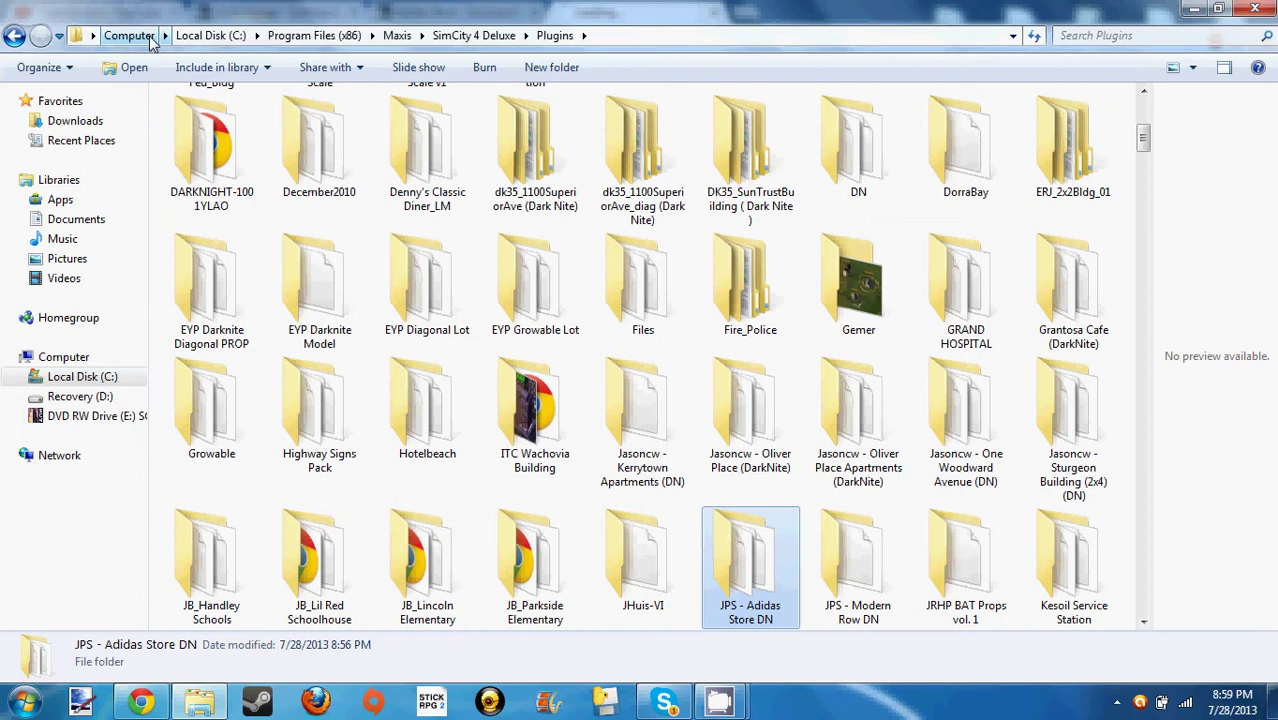
left_click(62, 357)
double_click(215, 140)
double_click(255, 228)
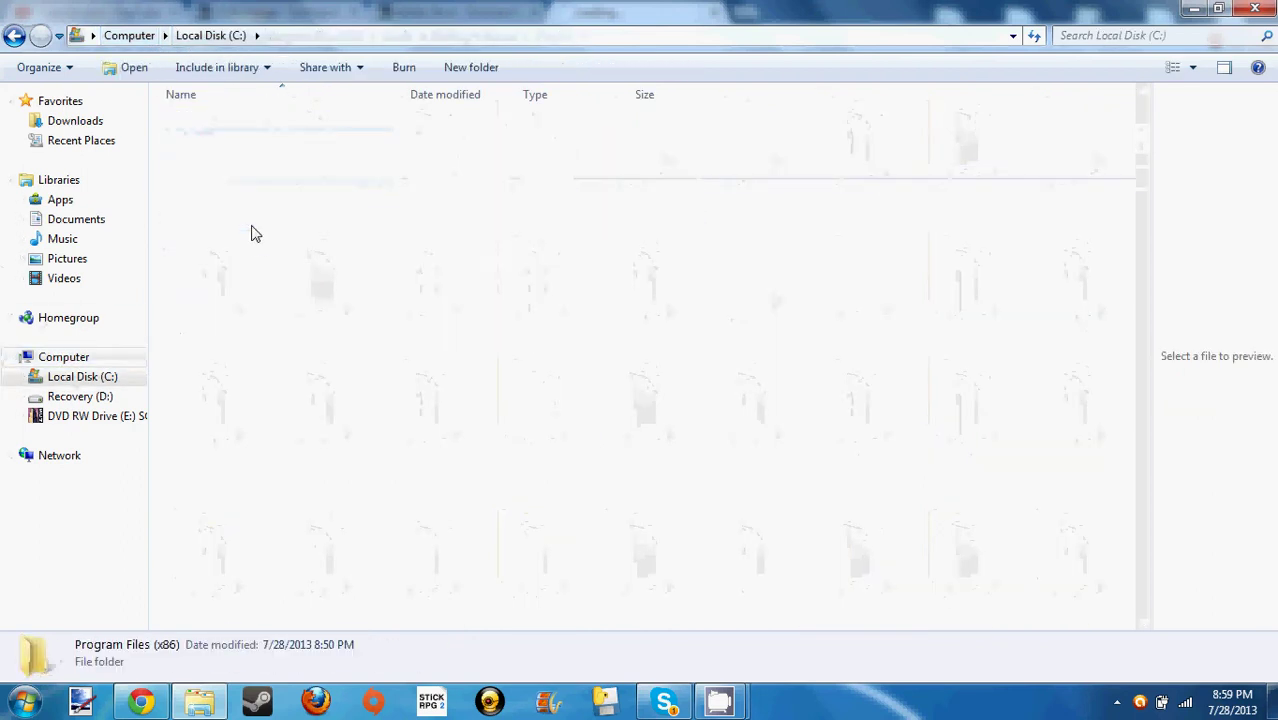
scroll(270, 258, "down", 18)
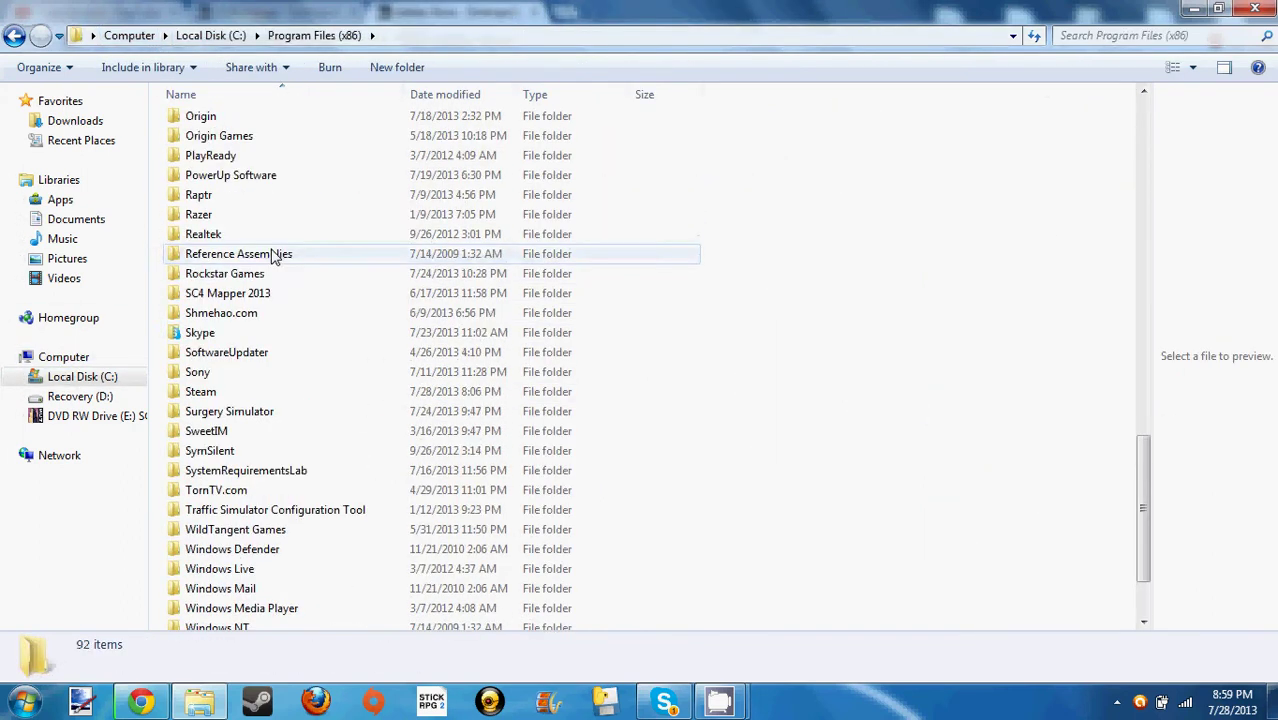
scroll(274, 258, "up", 2)
scroll(273, 258, "up", 4)
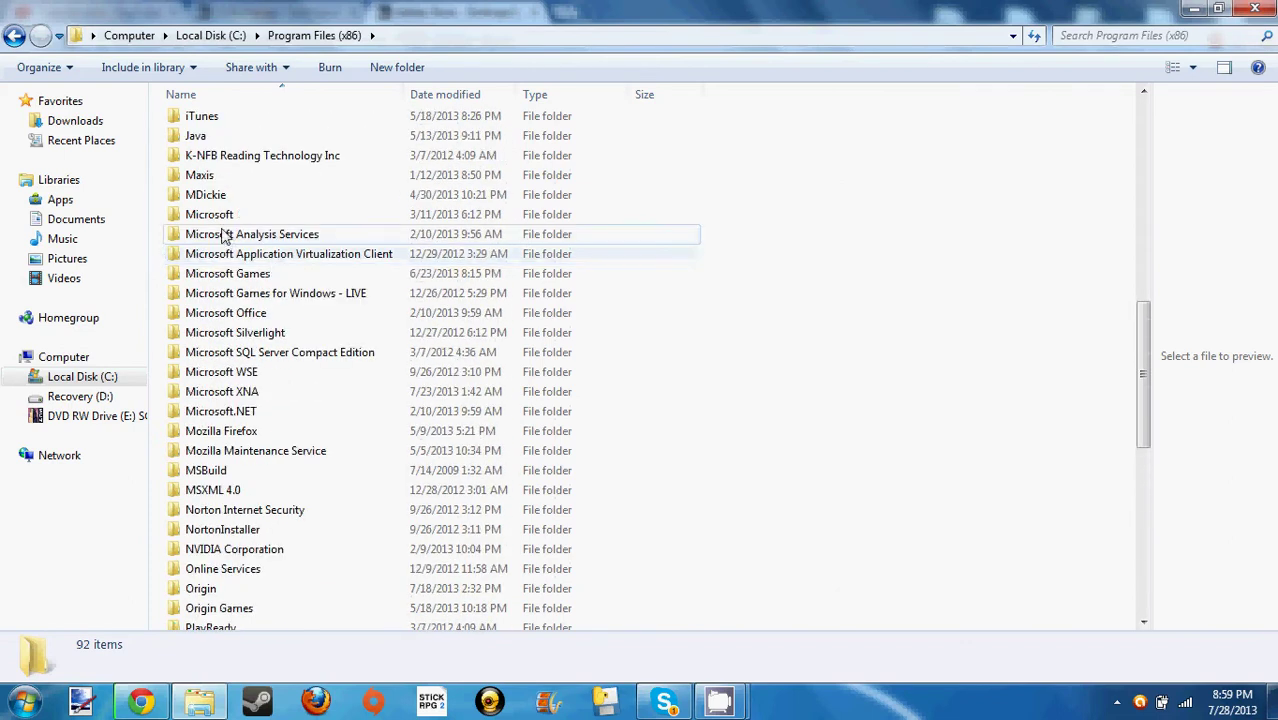
double_click(216, 180)
double_click(231, 124)
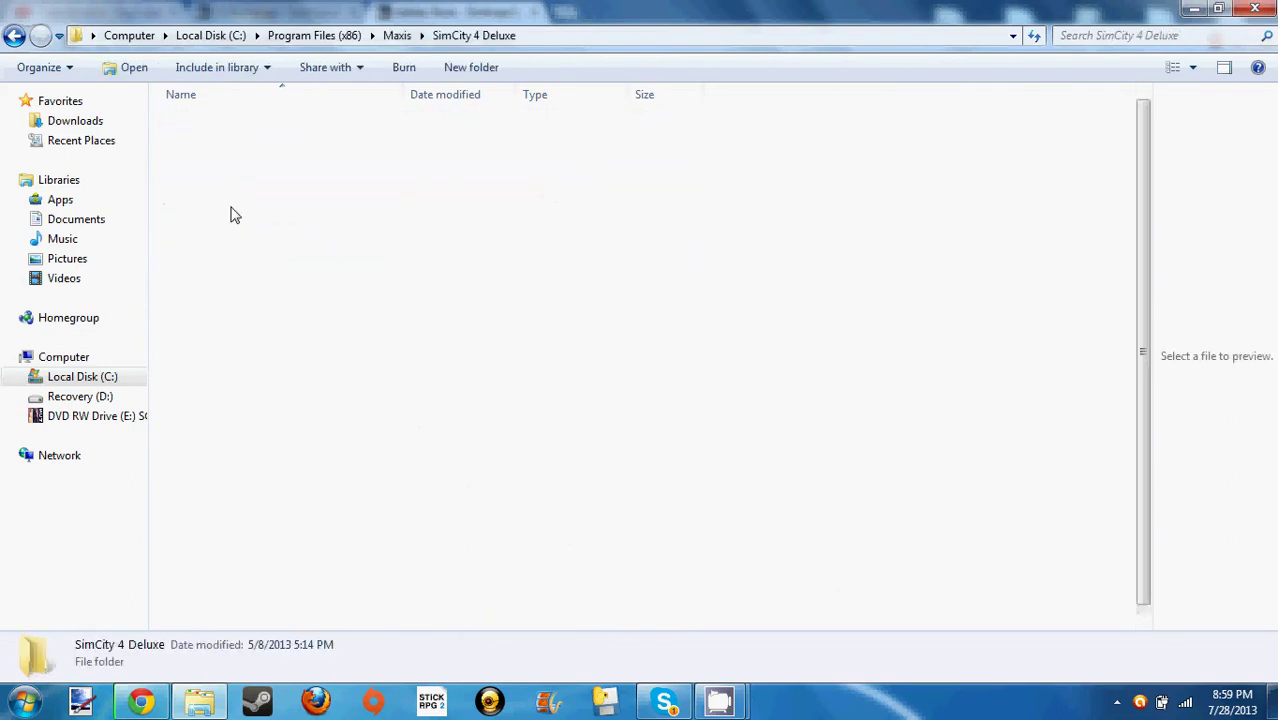
double_click(223, 192)
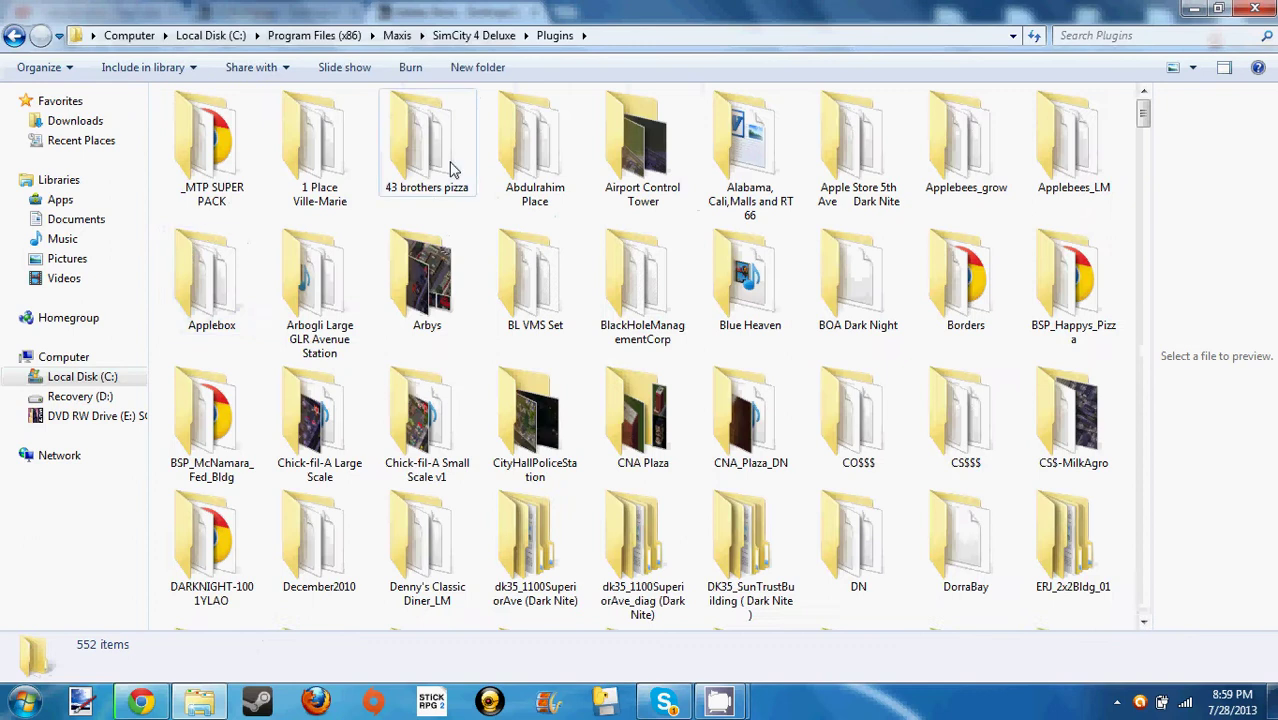
Switch back to Chrome and set the JPS - Adidas Store DN zip to open once downloaded
key("alt+Tab")
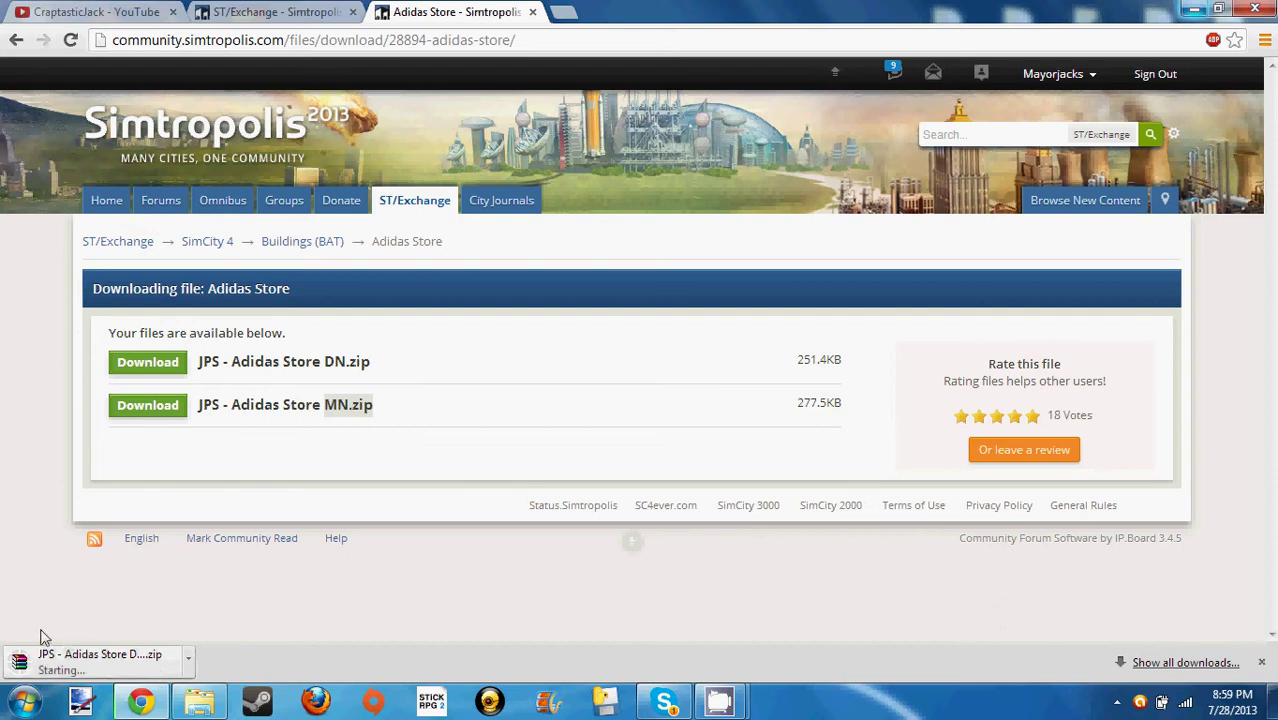
left_click(100, 660)
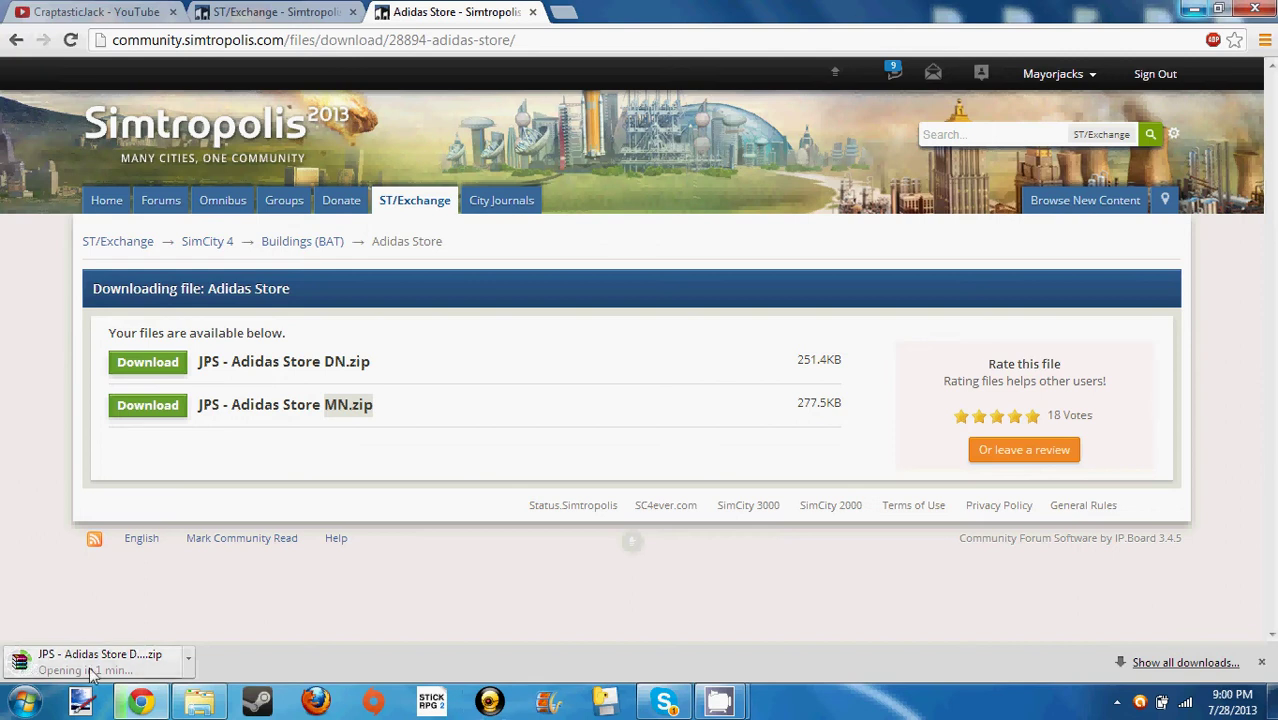
Check the zip download's progress in Chrome and return to the Plugins folder in Windows Explorer
left_click(199, 703)
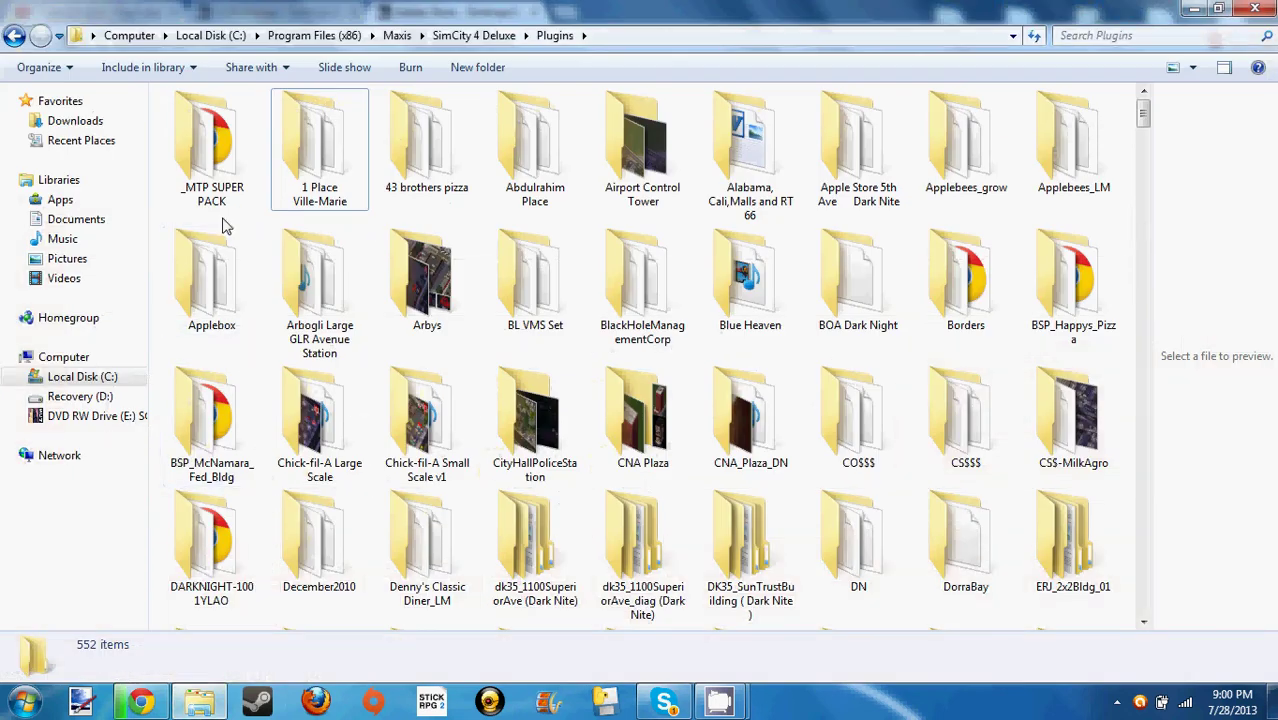
left_click(570, 185)
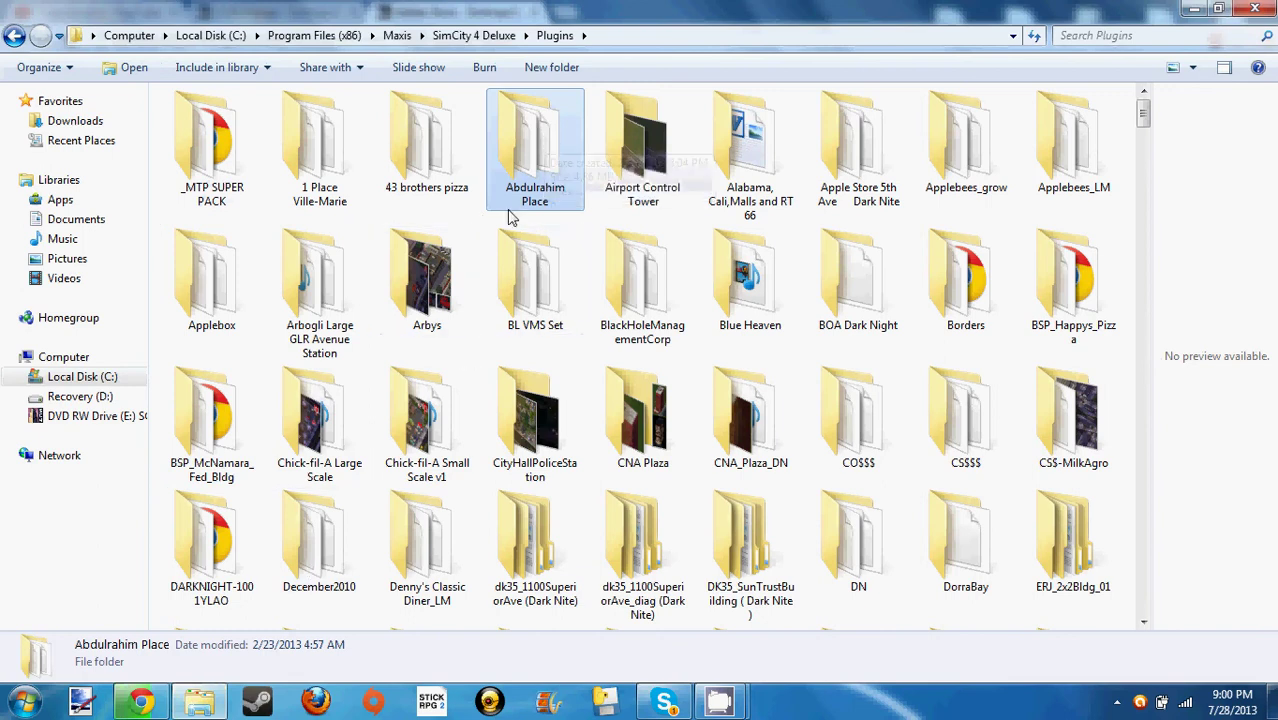
left_click(141, 701)
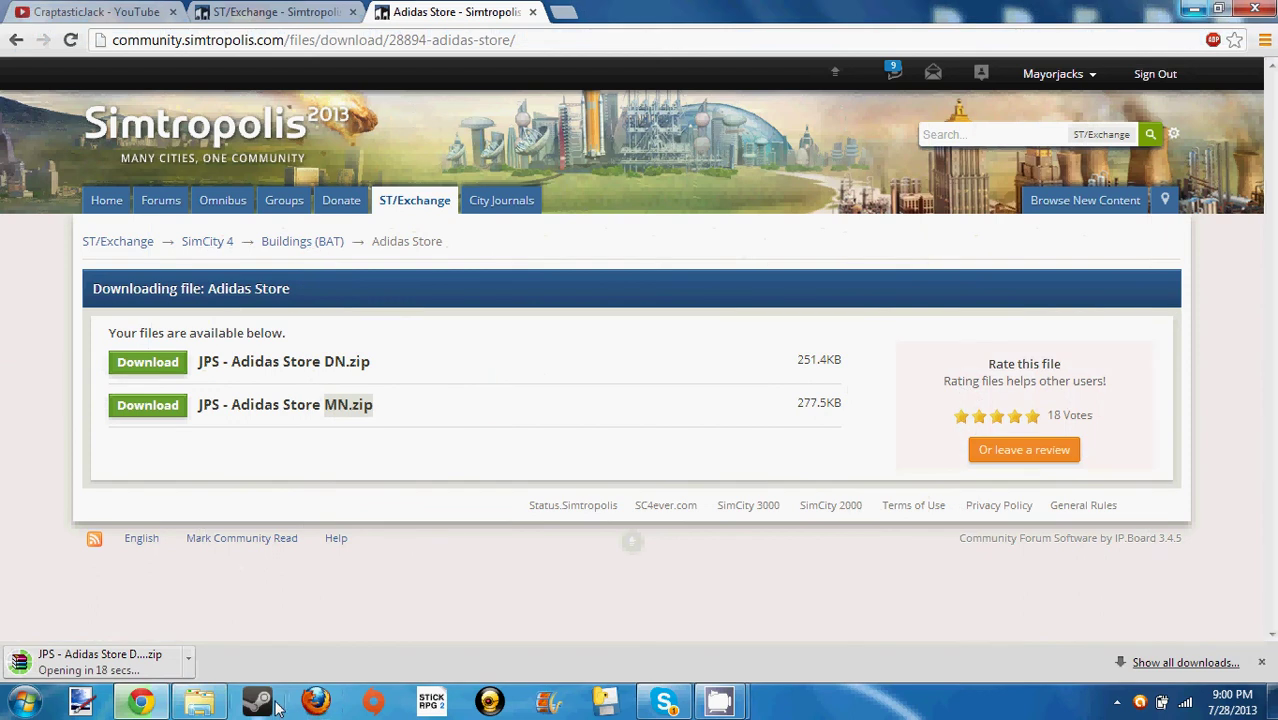
mouse_move(197, 708)
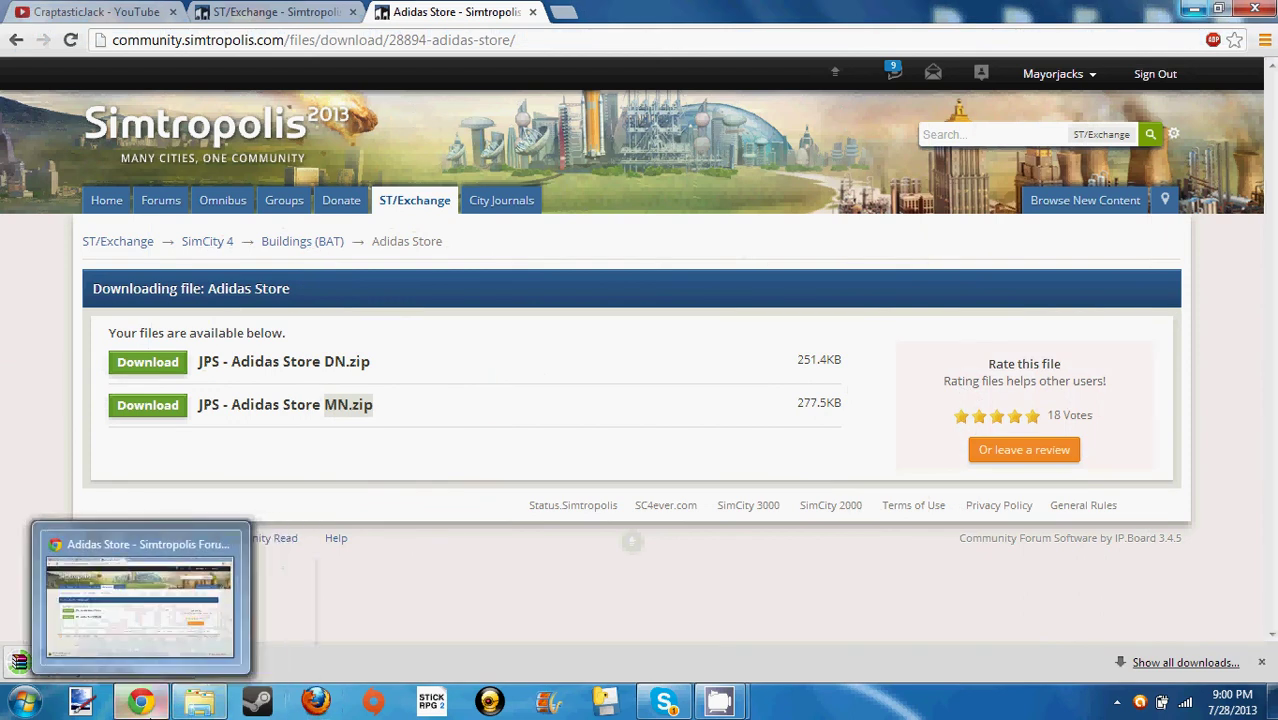
left_click(199, 708)
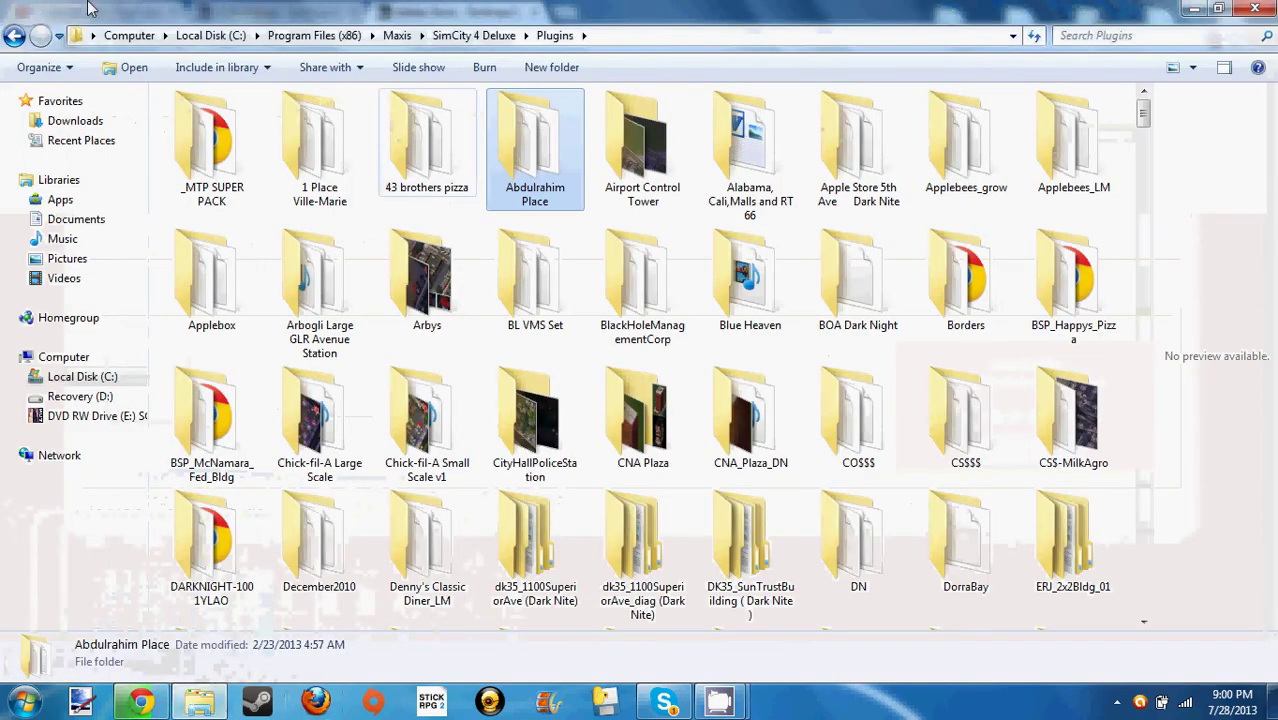
left_click(153, 116)
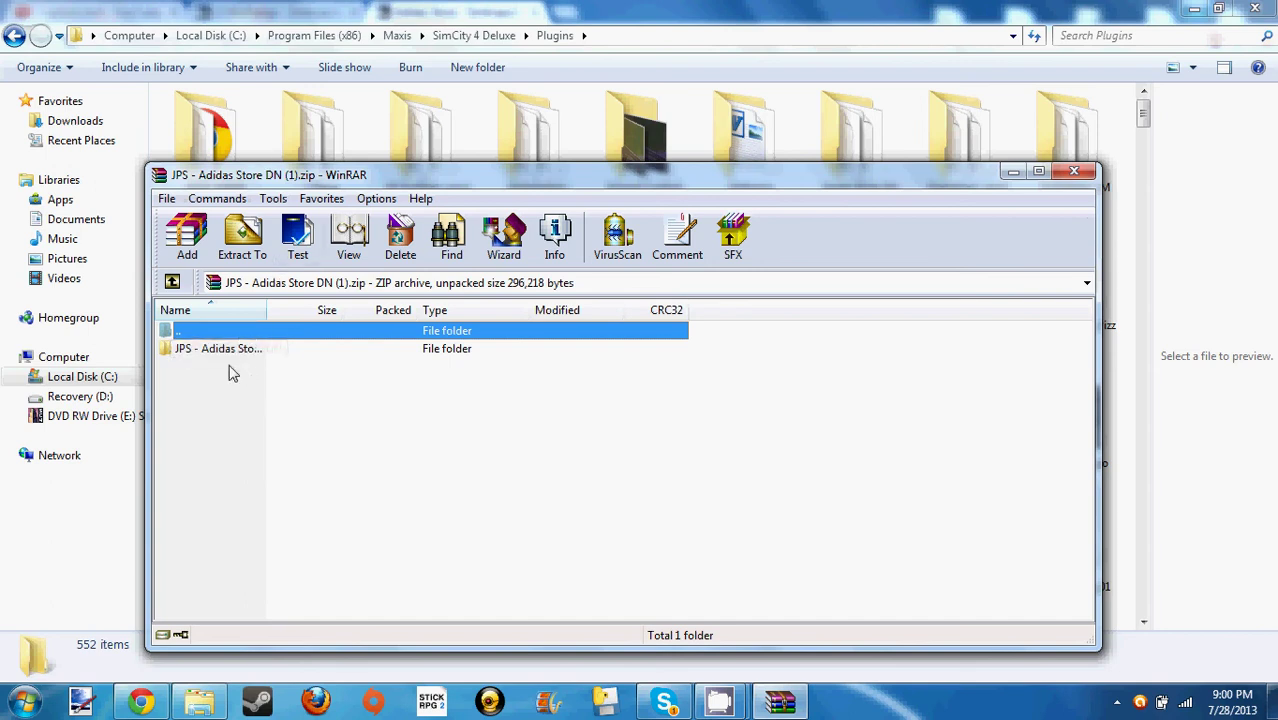
Try to copy the JPS - Adidas Store DN folder from the WinRAR archive into the Plugins folder, and return to Chrome
left_click(233, 354)
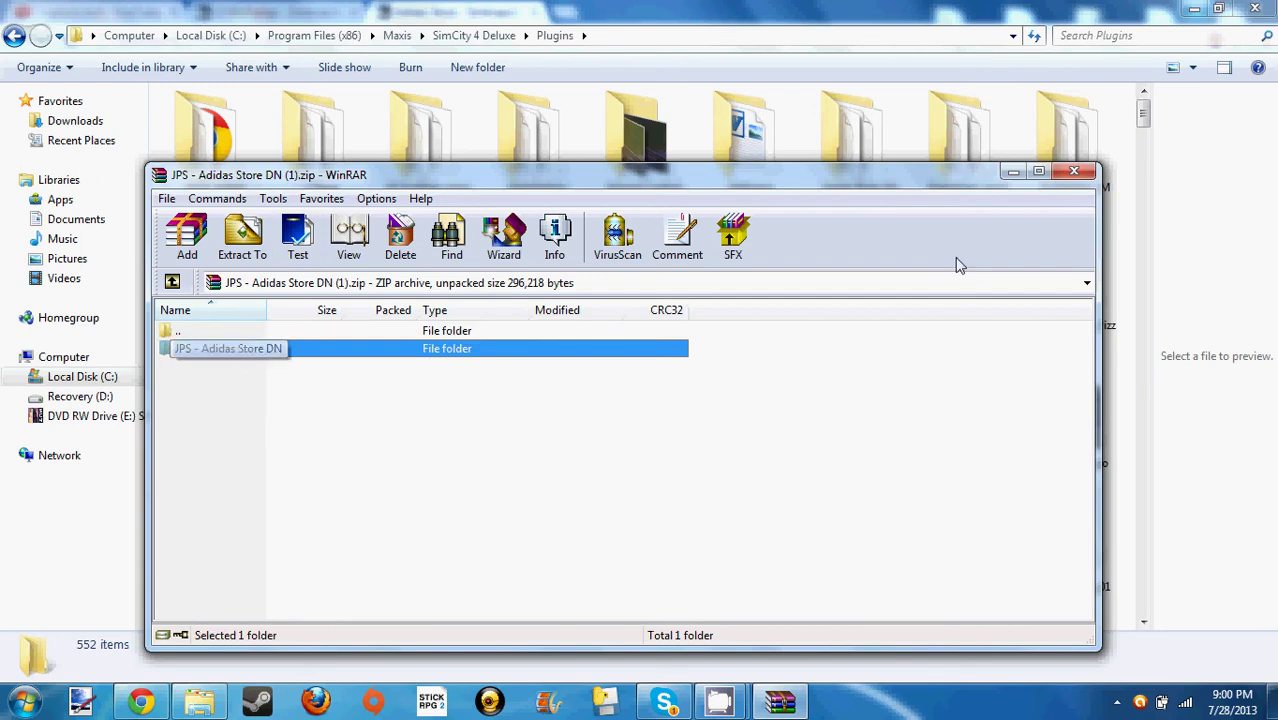
left_click(1014, 174)
left_click_drag(193, 373, 179, 352)
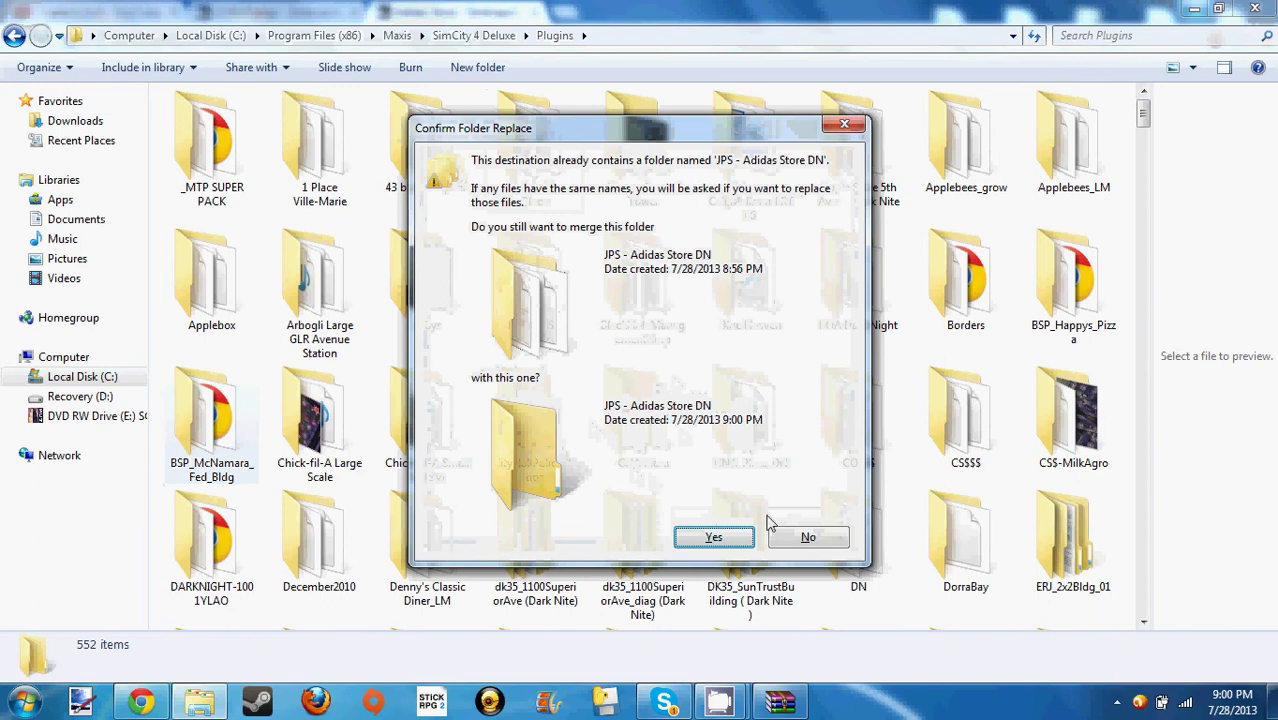
left_click(844, 124)
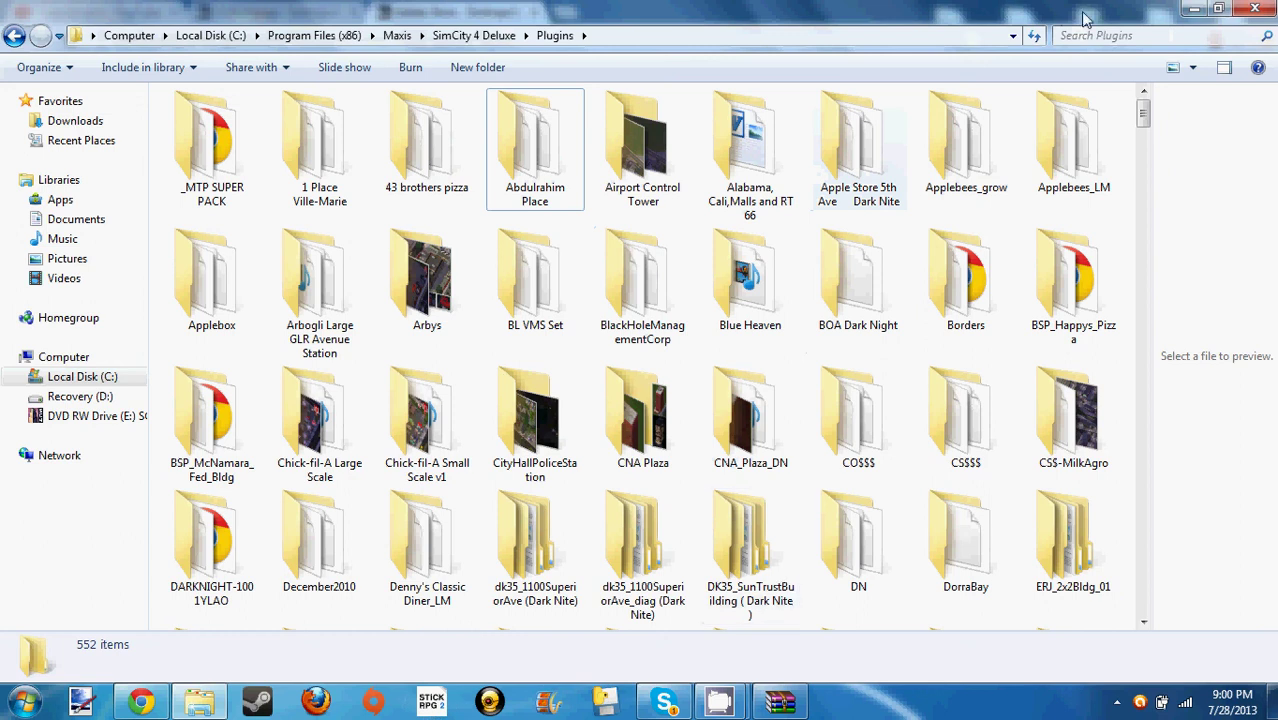
left_click(1193, 8)
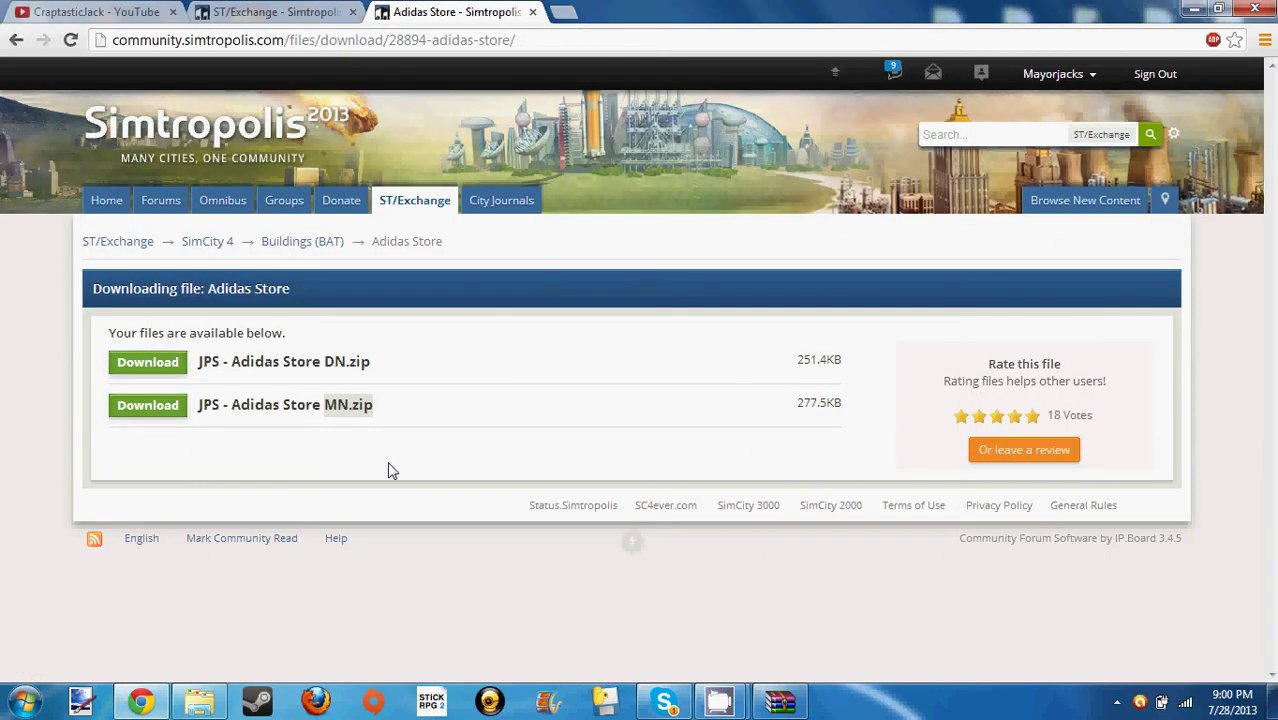
mouse_move(726, 696)
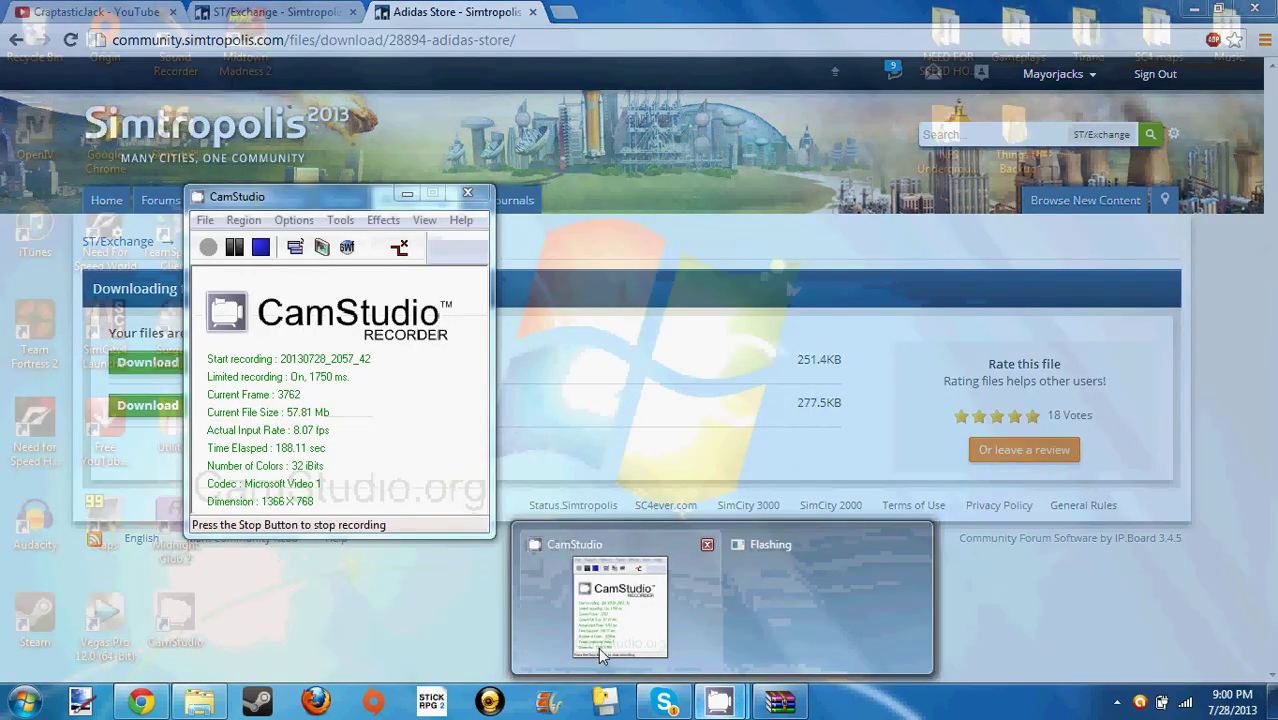
left_click(598, 647)
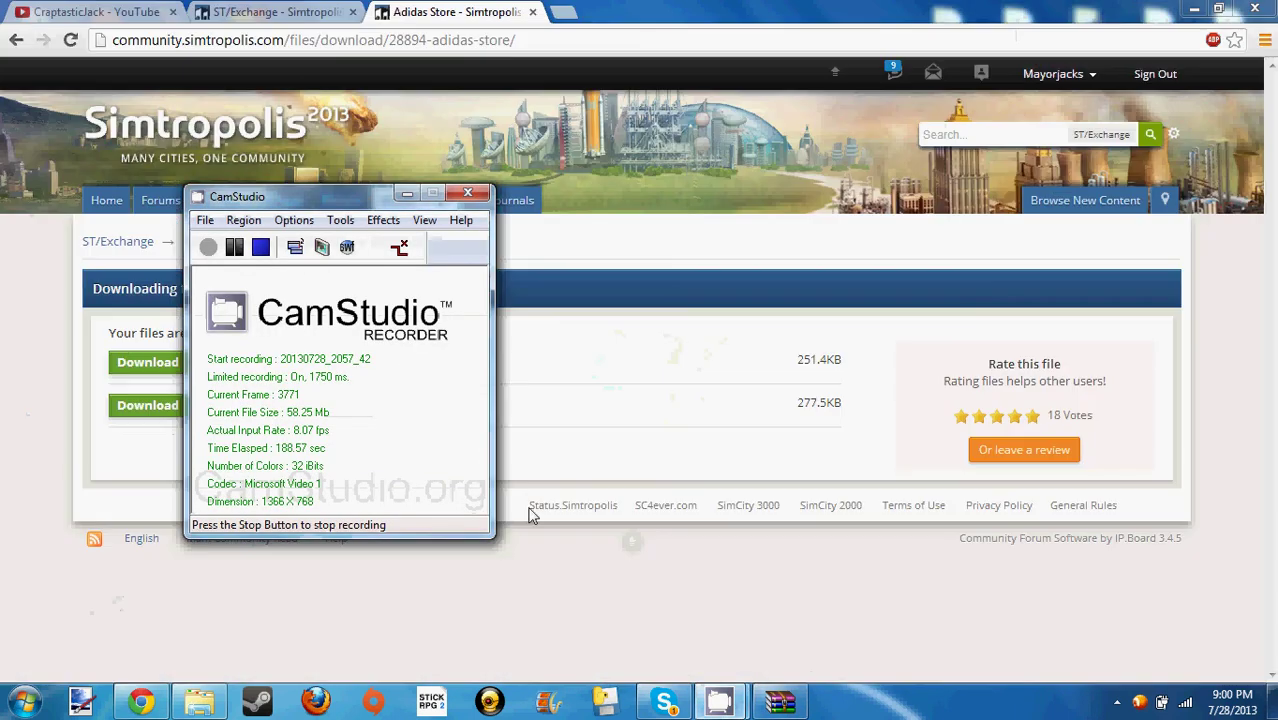
left_click(261, 248)
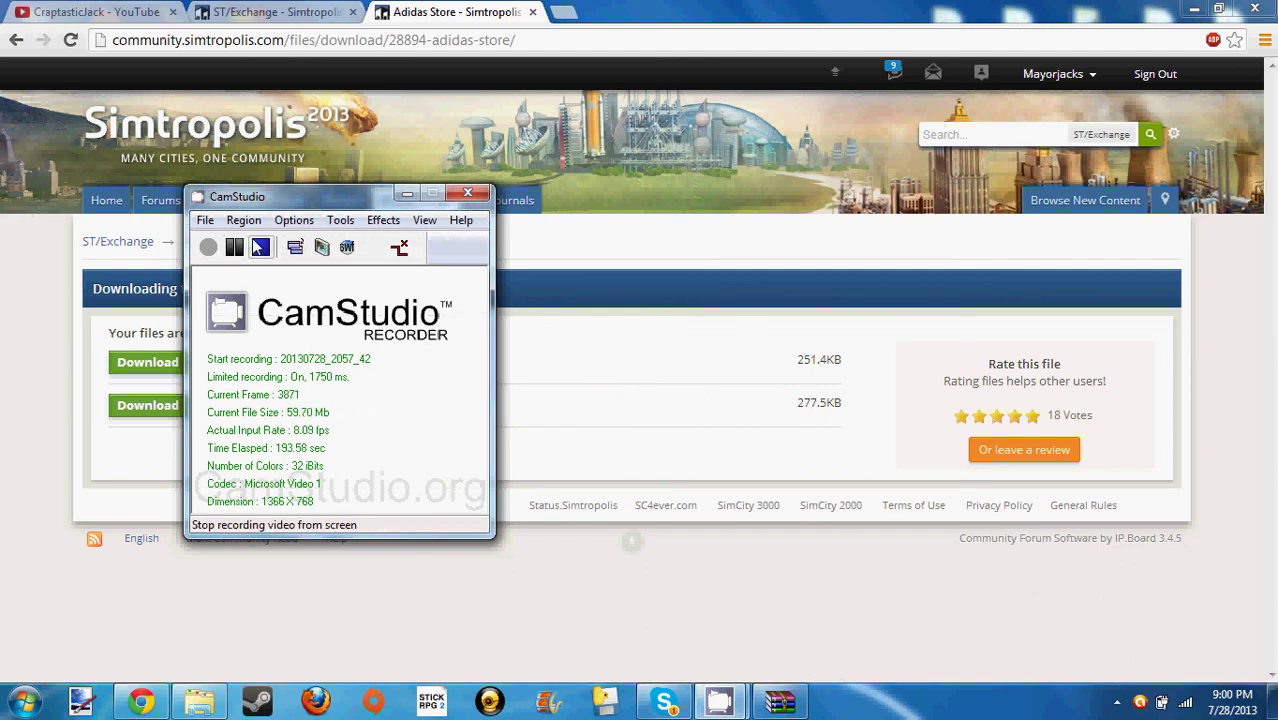